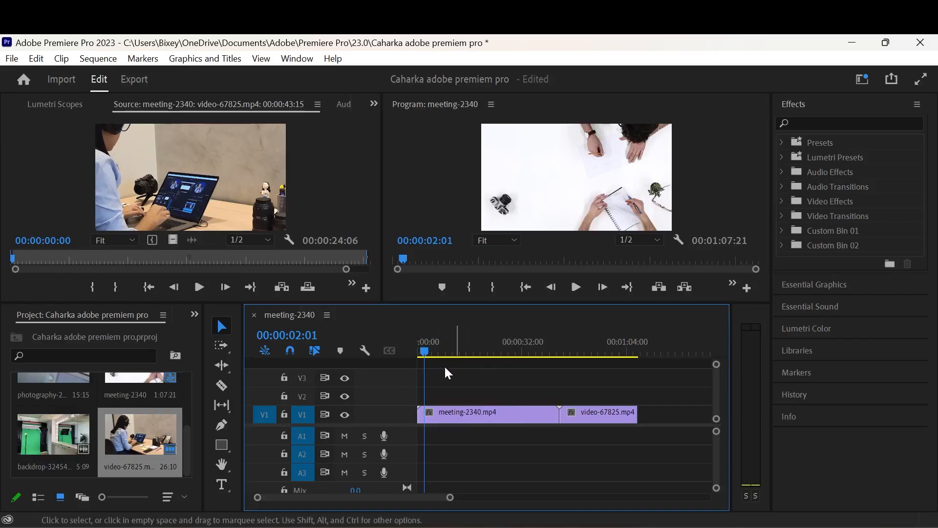
Step: Select the meeting-2340.mp4 clip on V1 and play a few seconds of the sequence to preview it
{"action": "left_click", "coordinate": [479, 422]}
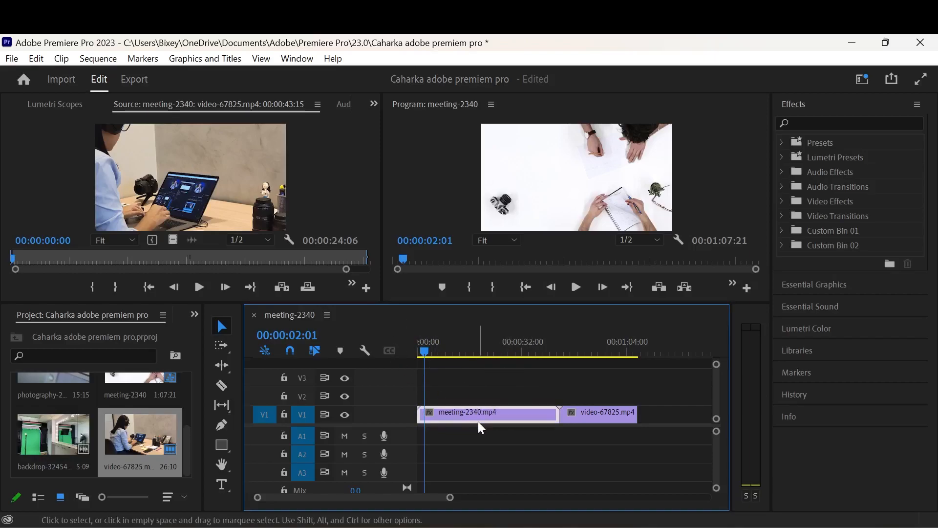
{"action": "left_click", "coordinate": [577, 289]}
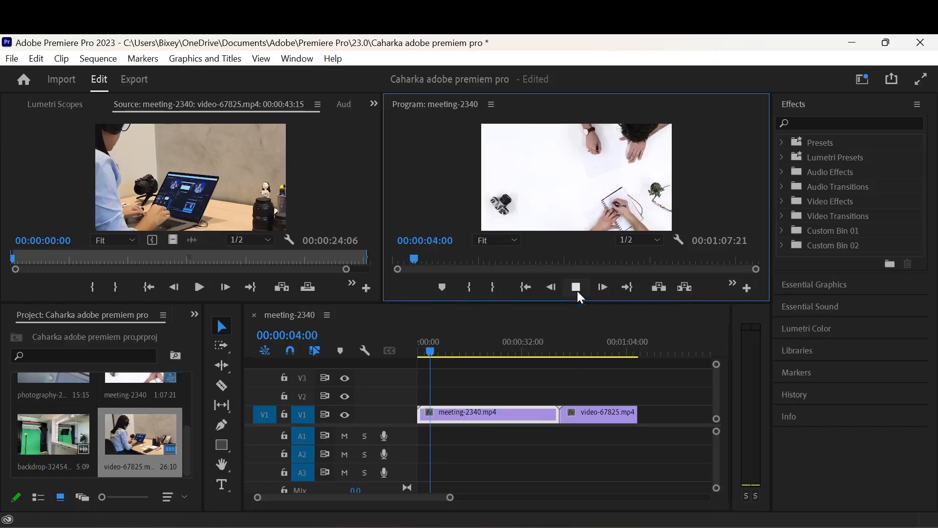
{"action": "left_click", "coordinate": [577, 290]}
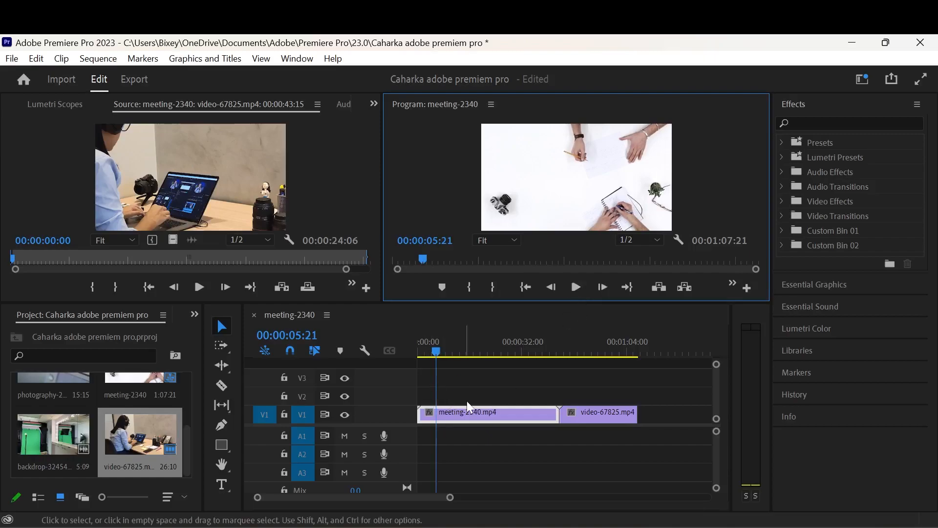
Step: Place only the video of photography-21188.mp4 on V2 above meeting-2340.mp4, starting at about 10 seconds, and preview it
{"action": "left_click", "coordinate": [188, 445]}
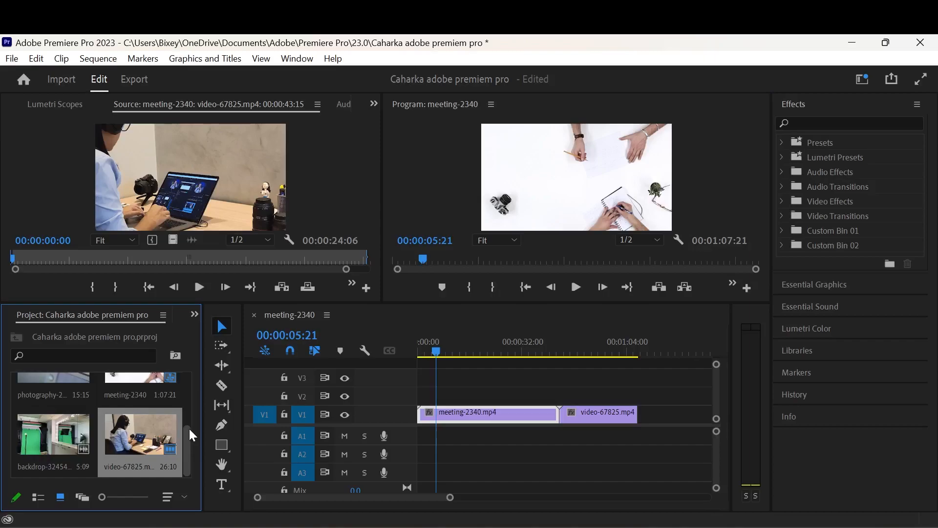
{"action": "left_click_drag", "start_coordinate": [184, 427], "coordinate": [192, 404]}
{"action": "double_click", "coordinate": [38, 439]}
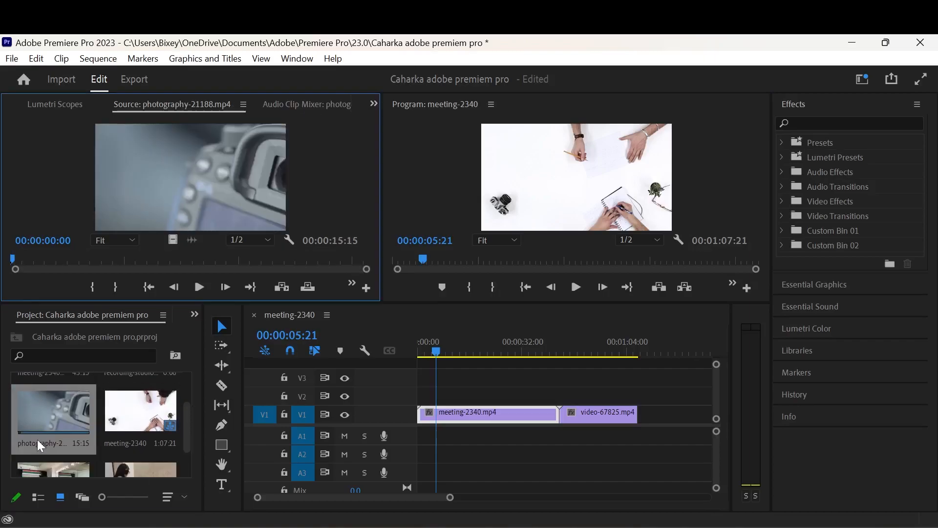
{"action": "left_click_drag", "start_coordinate": [170, 240], "coordinate": [450, 395]}
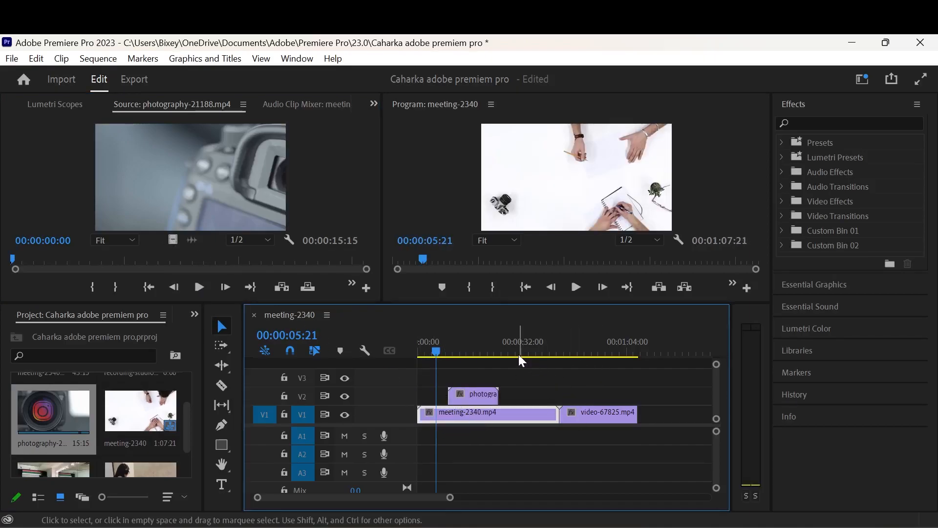
{"action": "left_click", "coordinate": [576, 289]}
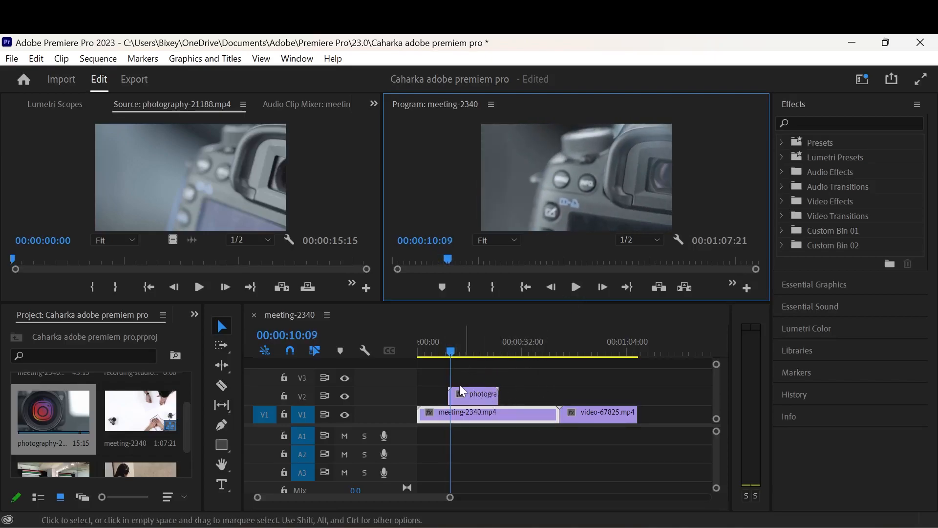
Step: Split the photography clip on V2 at 00:00:20:12 with the Razor tool and delete the part after the cut
{"action": "left_click", "coordinate": [486, 395]}
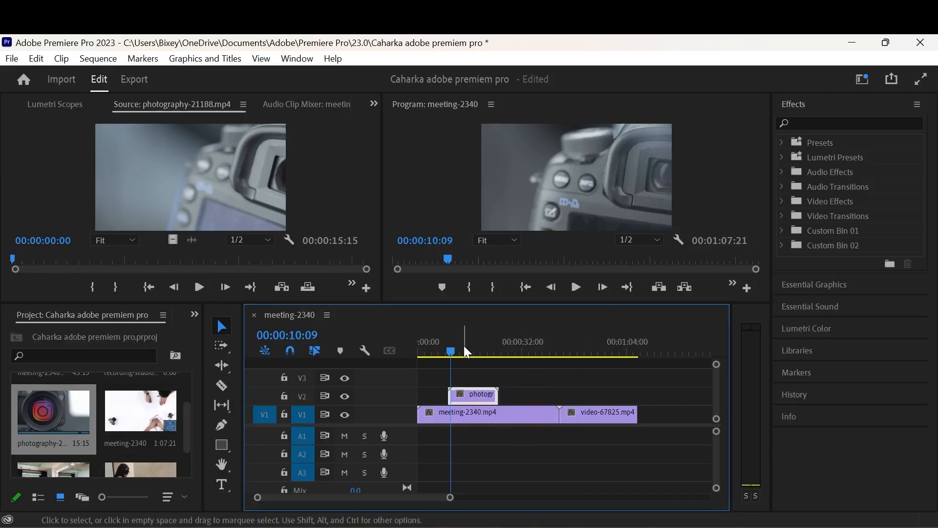
{"action": "left_click_drag", "start_coordinate": [452, 349], "coordinate": [484, 350]}
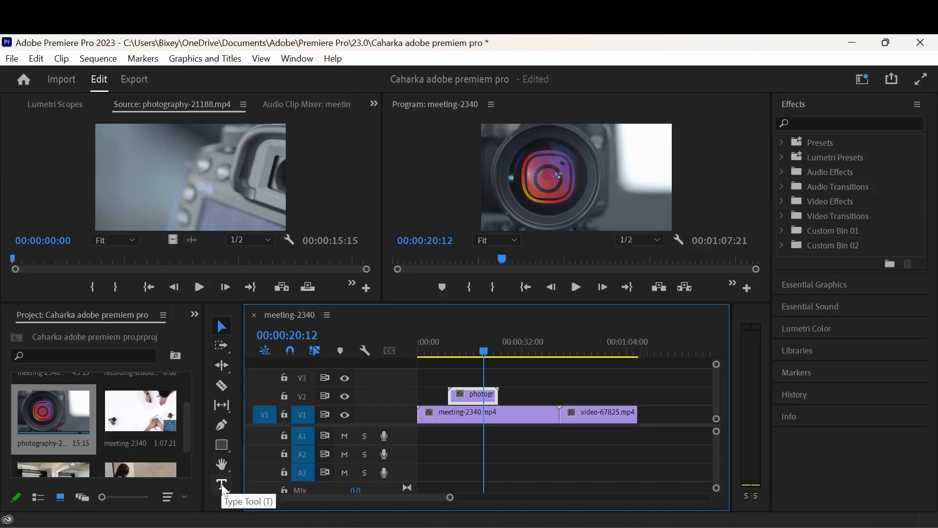
{"action": "left_click", "coordinate": [222, 385]}
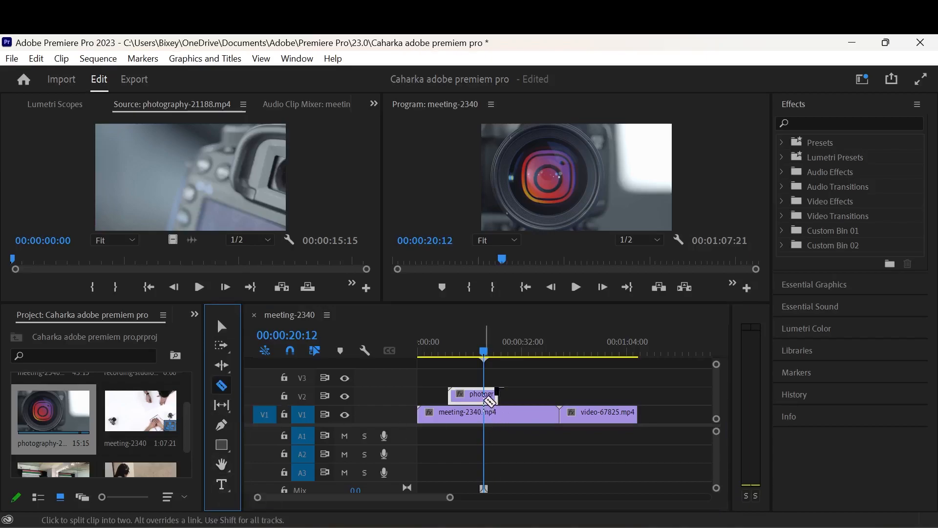
{"action": "left_click", "coordinate": [487, 395]}
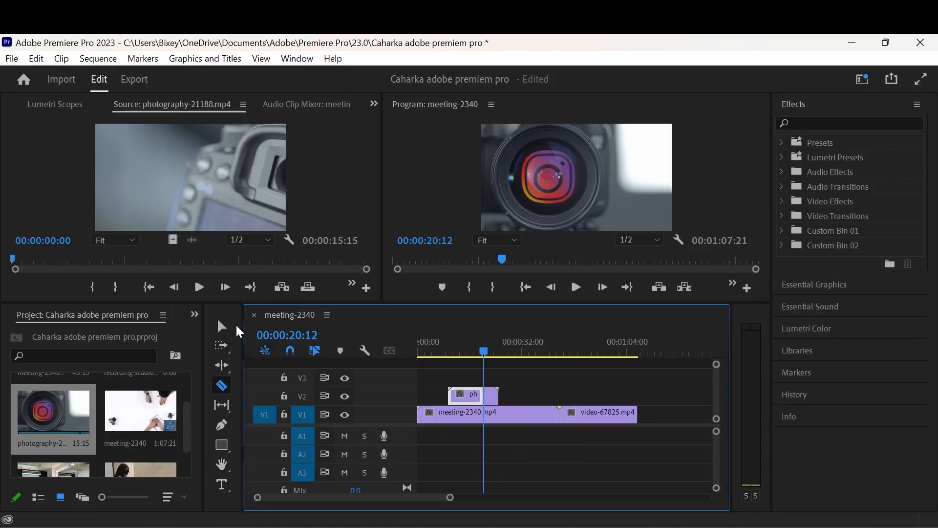
{"action": "left_click", "coordinate": [222, 327]}
{"action": "left_click", "coordinate": [490, 398]}
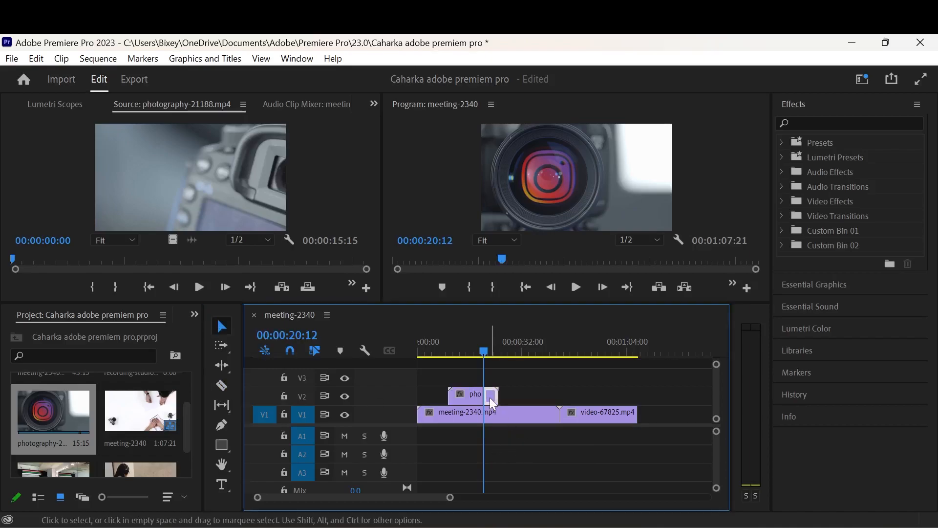
{"action": "key", "text": "Delete"}
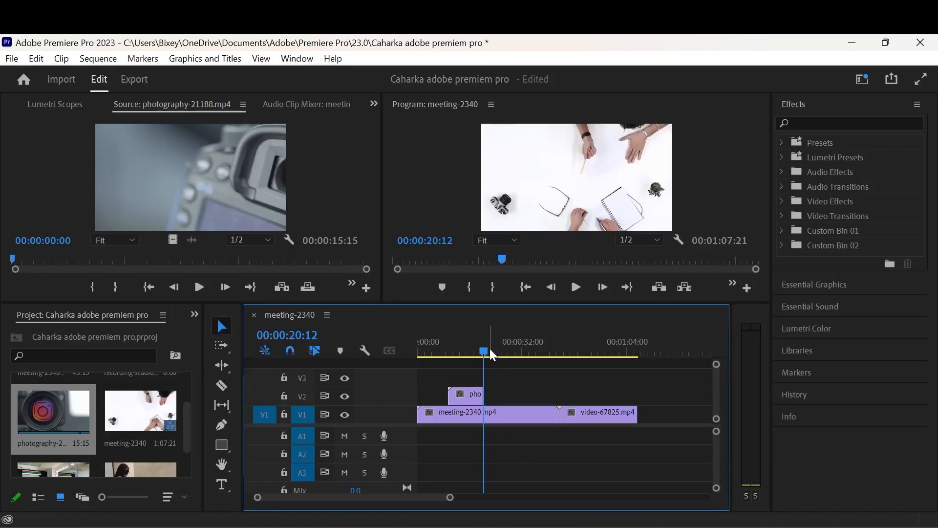
Step: Play the sequence from near its start, partly in full screen, to review the shortened photography clip on V2
{"action": "left_click_drag", "start_coordinate": [483, 349], "coordinate": [425, 353]}
{"action": "left_click", "coordinate": [576, 288]}
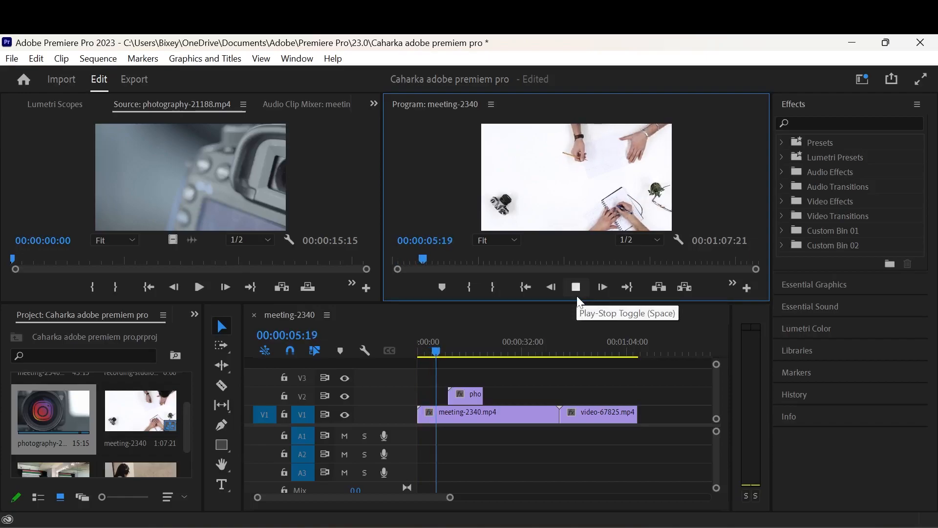
{"action": "key", "text": "ctrl+grave"}
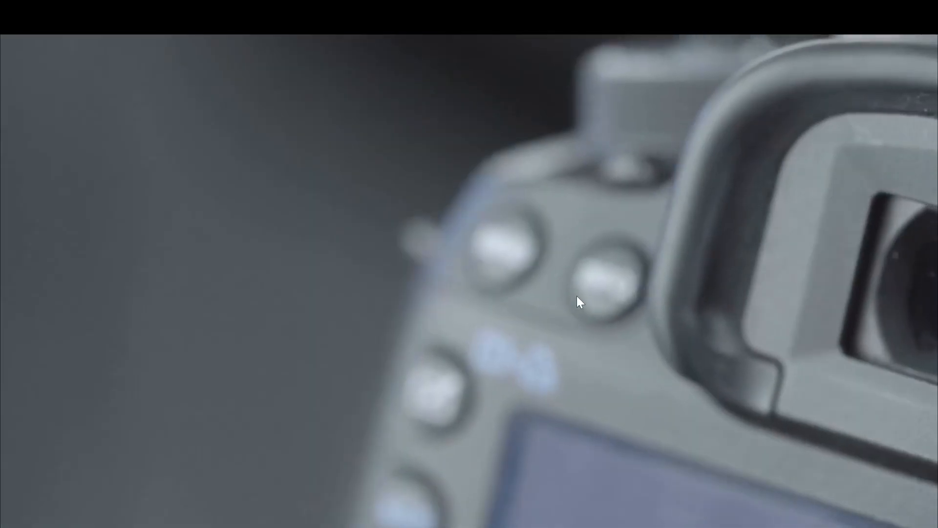
{"action": "key", "text": "ctrl+grave"}
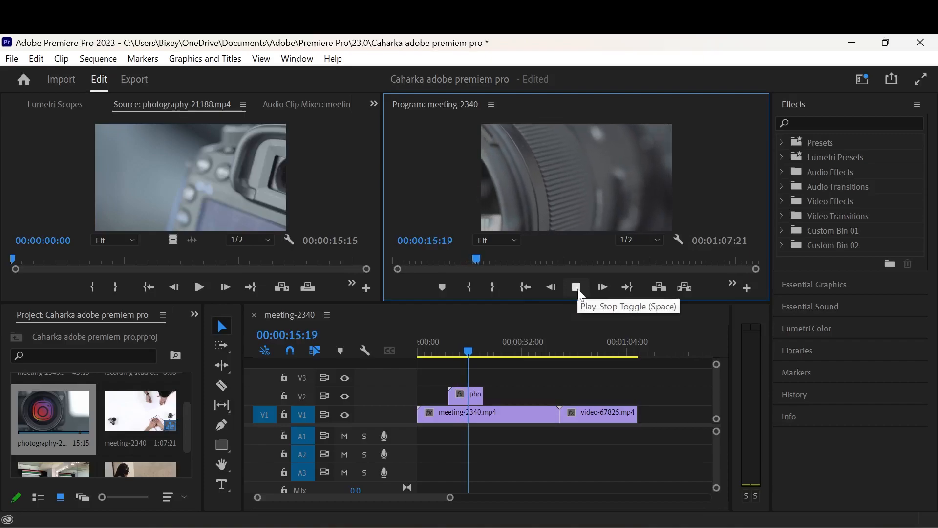
{"action": "left_click", "coordinate": [577, 289]}
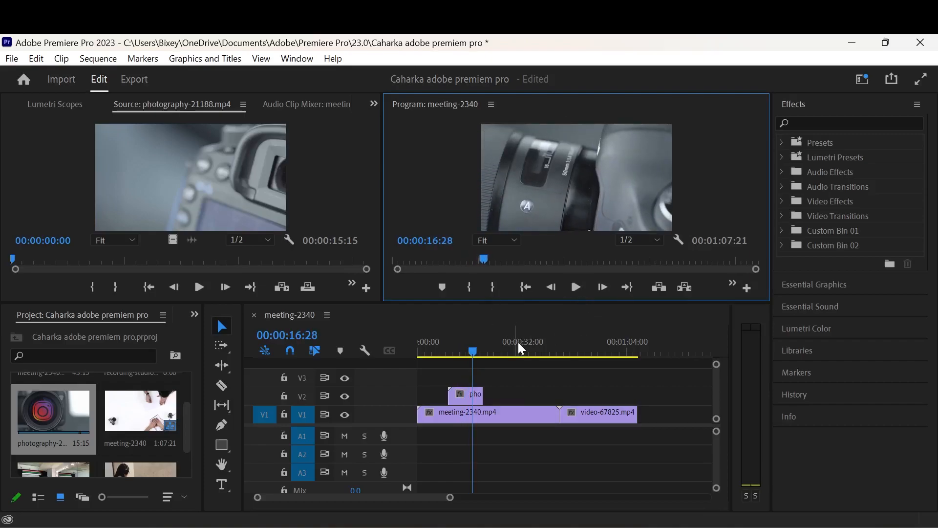
{"action": "left_click", "coordinate": [576, 286]}
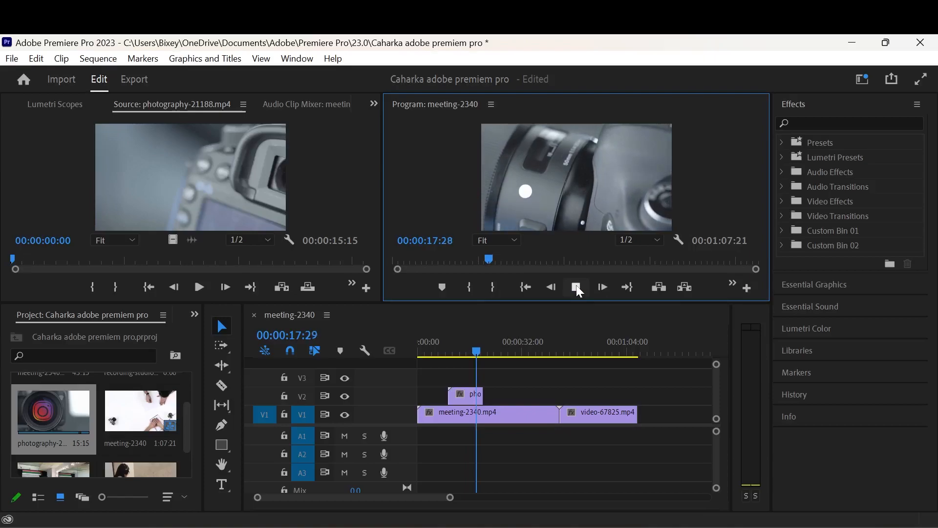
Step: Place only the video of backdrop-32454.mp4 on V2 directly after the photography clip and play across the cut
{"action": "left_click_drag", "start_coordinate": [189, 422], "coordinate": [186, 444]}
{"action": "double_click", "coordinate": [67, 446]}
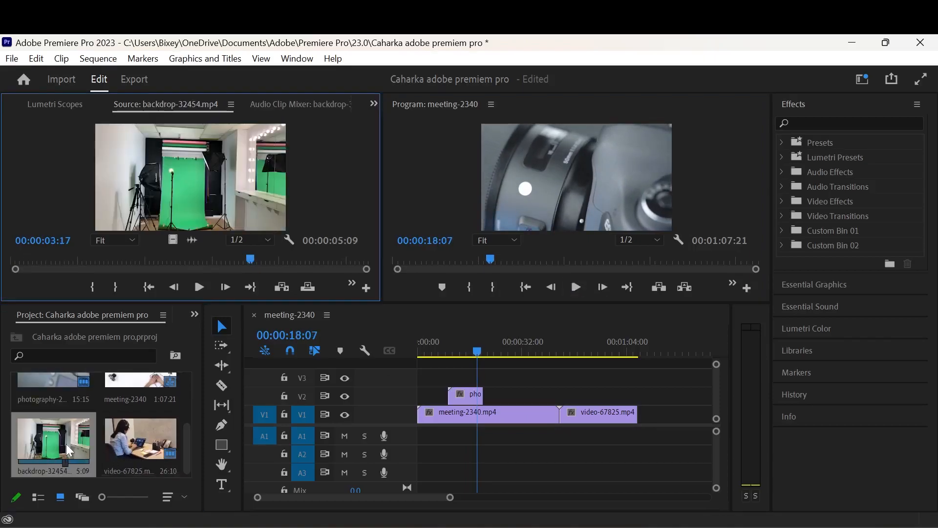
{"action": "left_click_drag", "start_coordinate": [173, 240], "coordinate": [481, 389]}
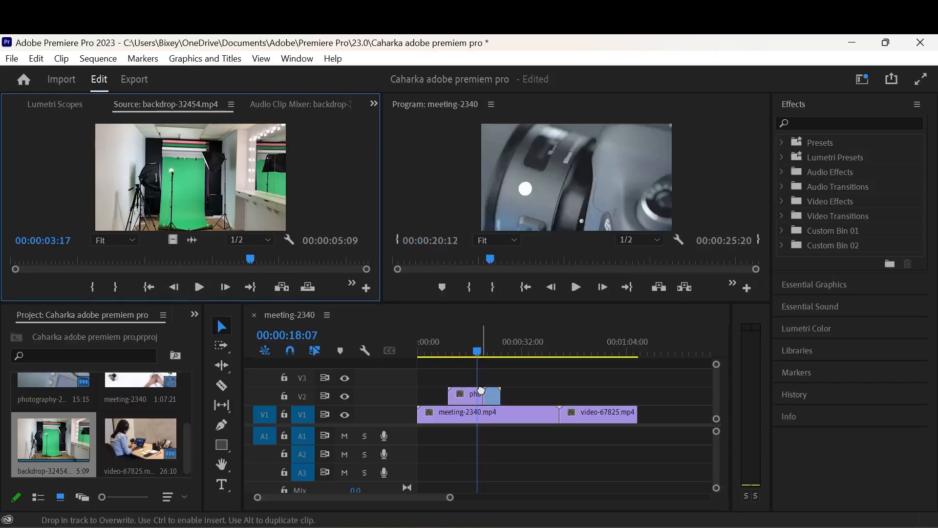
{"action": "left_click", "coordinate": [577, 288]}
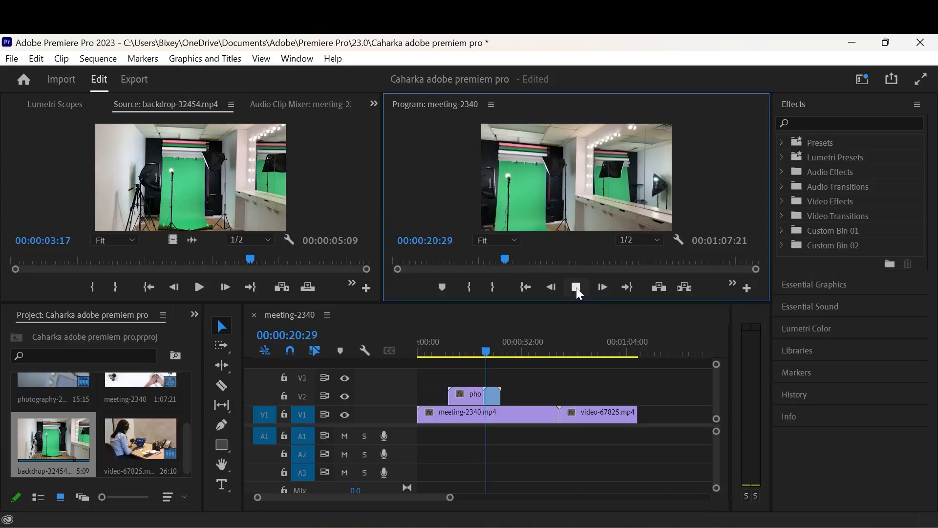
{"action": "left_click", "coordinate": [577, 287]}
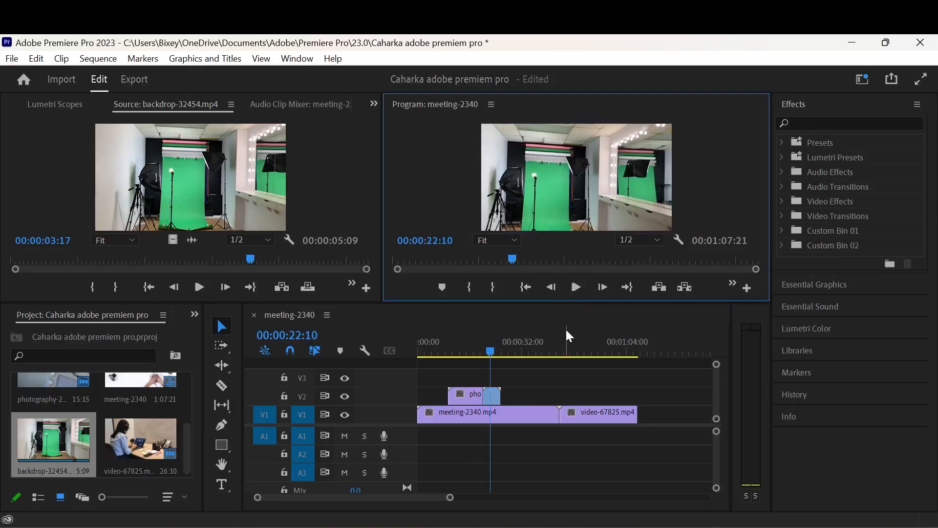
Step: Apply the Cross Zoom video transition at the cut between the photography and backdrop clips on V2 and preview it
{"action": "left_click", "coordinate": [782, 216]}
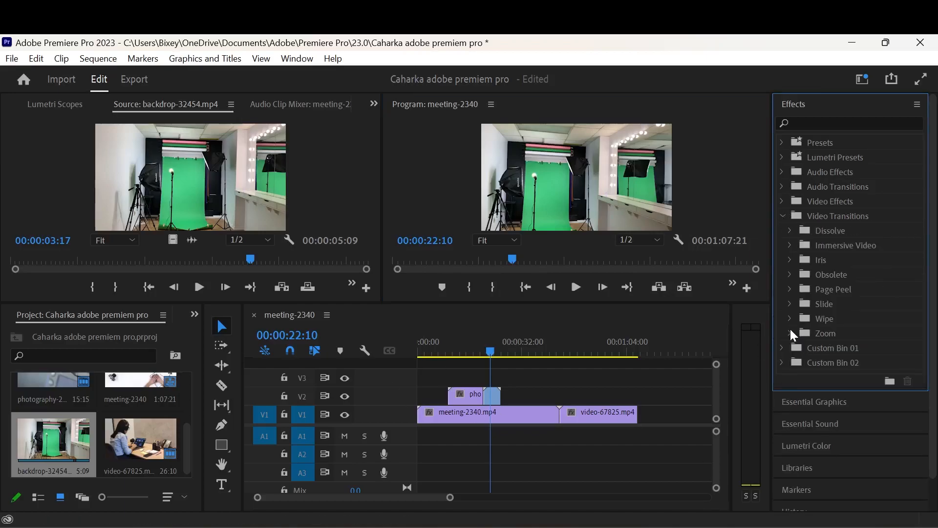
{"action": "left_click", "coordinate": [790, 333]}
{"action": "left_click_drag", "start_coordinate": [814, 345], "coordinate": [491, 396]}
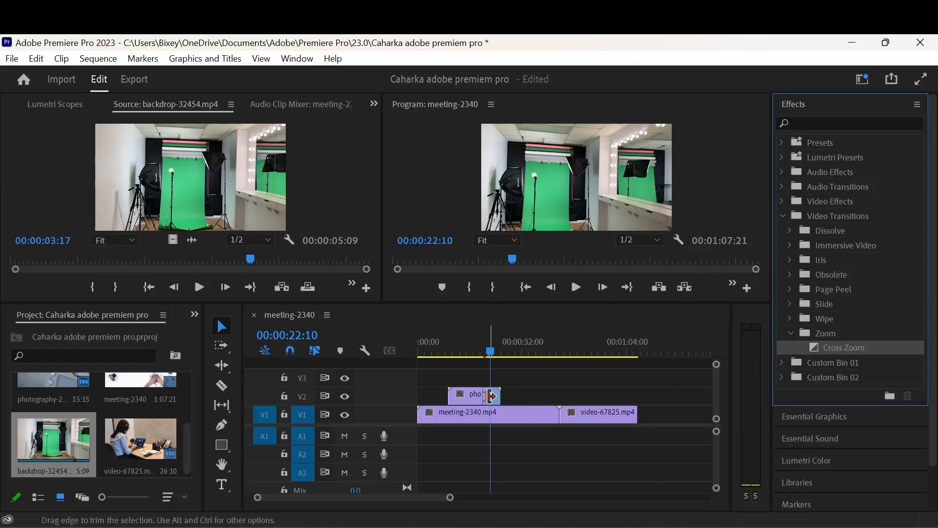
{"action": "left_click_drag", "start_coordinate": [491, 353], "coordinate": [463, 348]}
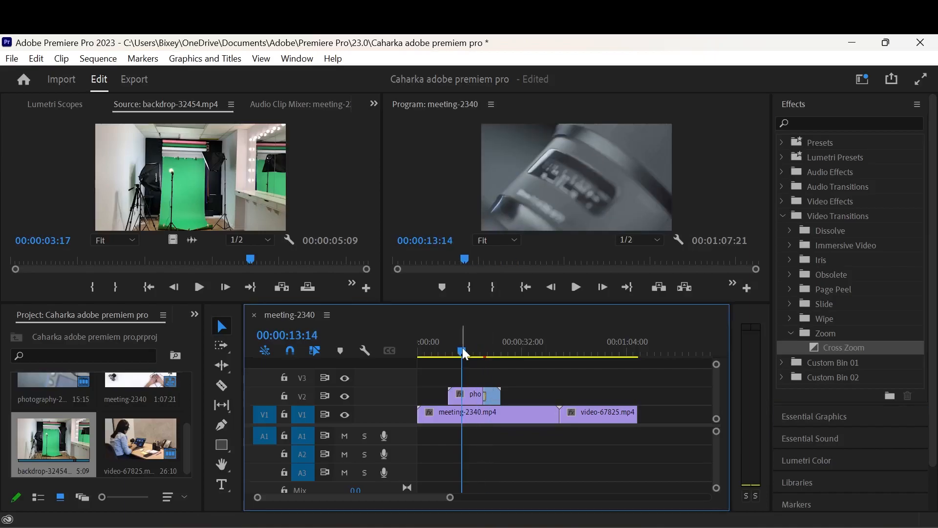
{"action": "left_click", "coordinate": [576, 288]}
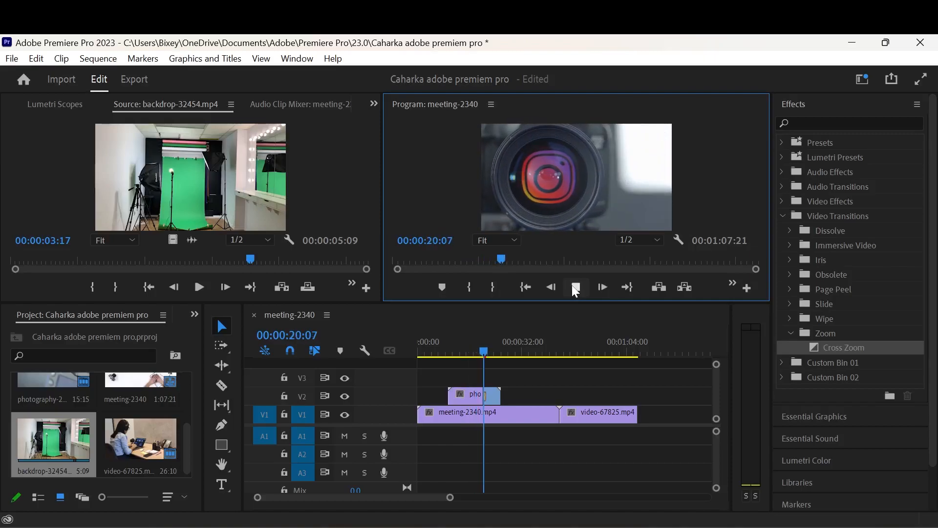
{"action": "left_click", "coordinate": [575, 288]}
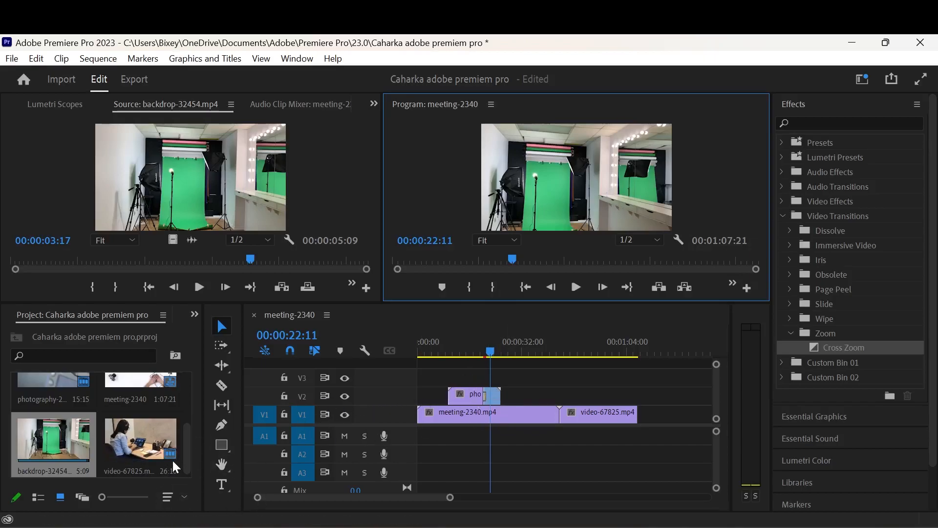
Step: Place another video-only copy of backdrop-32454.mp4 on V3 above the end of the photography clip and play the sequence
{"action": "left_click_drag", "start_coordinate": [186, 447], "coordinate": [194, 465]}
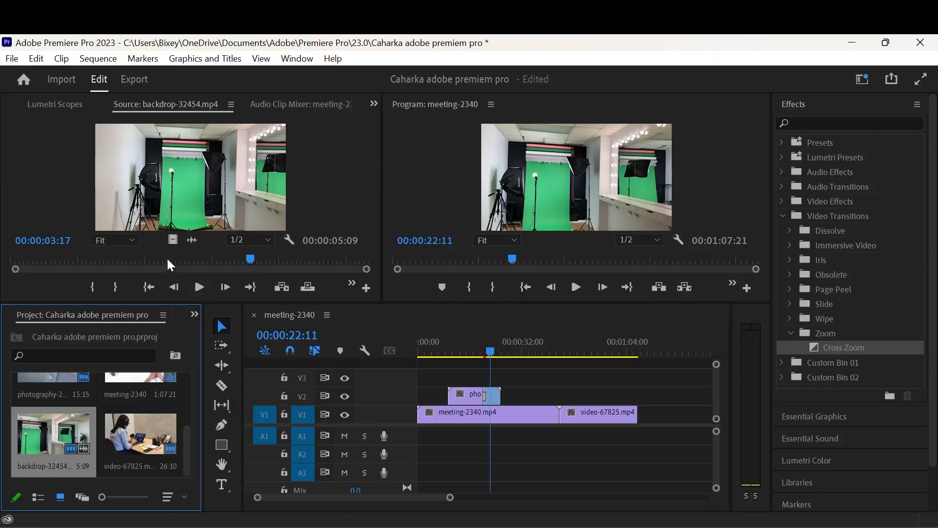
{"action": "left_click_drag", "start_coordinate": [170, 241], "coordinate": [447, 350]}
{"action": "left_click", "coordinate": [576, 287]}
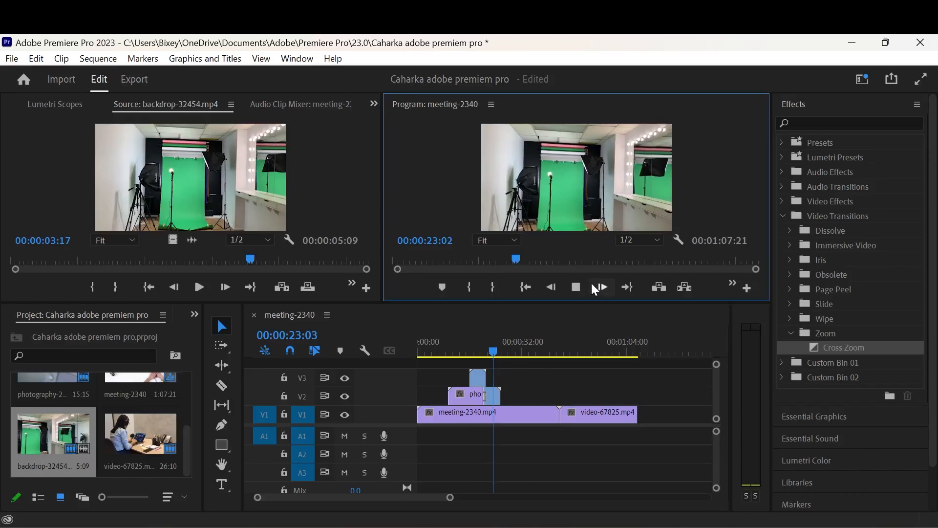
{"action": "left_click", "coordinate": [576, 287]}
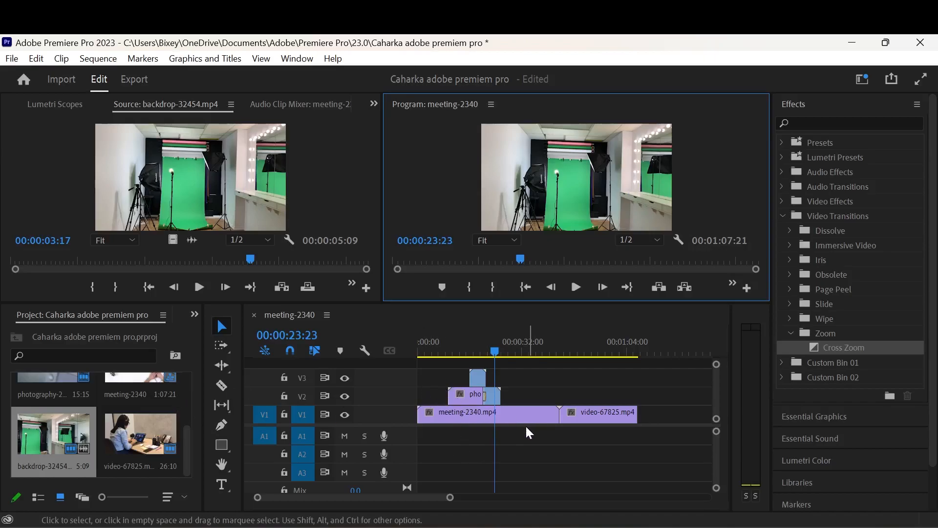
Step: Add a text title beginning "Welcome to" over the meeting footage at 00:00:00:00 with the Type tool
{"action": "left_click_drag", "start_coordinate": [494, 353], "coordinate": [449, 351]}
{"action": "left_click_drag", "start_coordinate": [485, 358], "coordinate": [405, 386]}
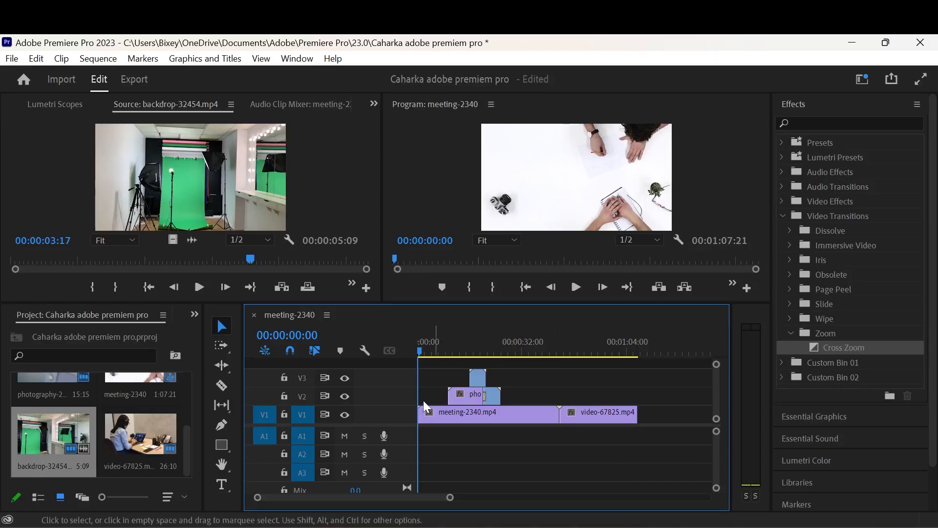
{"action": "left_click", "coordinate": [222, 483]}
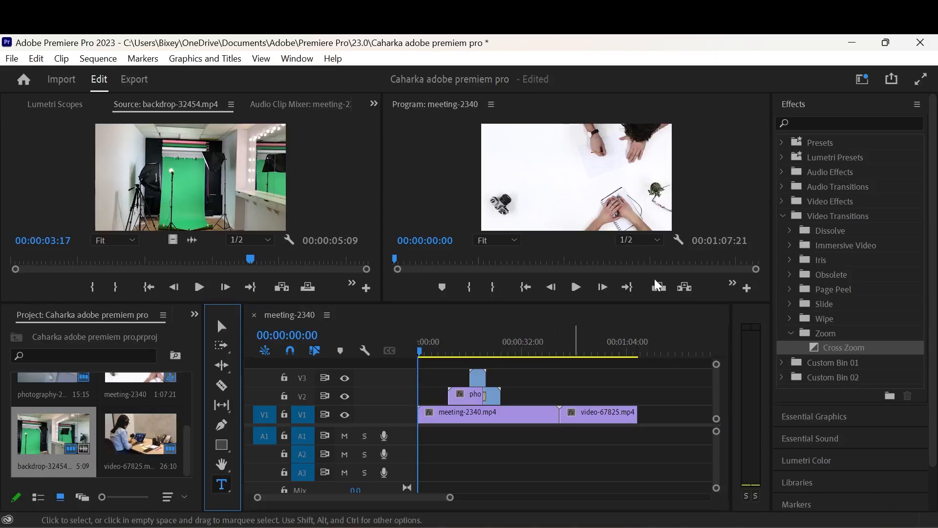
{"action": "left_click", "coordinate": [575, 173]}
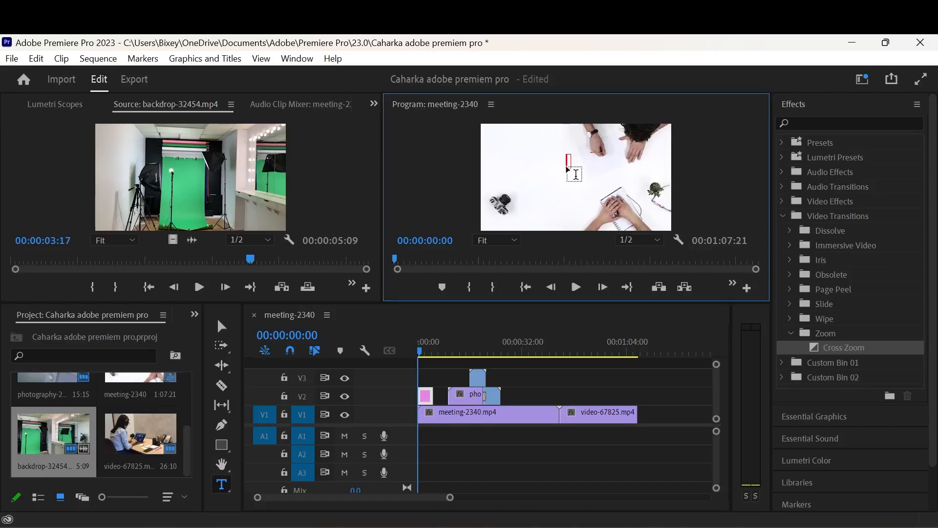
{"action": "type", "text": "Me"}
{"action": "type", "text": "lcom"}
{"action": "type", "text": "e t"}
{"action": "type", "text": "o th"}
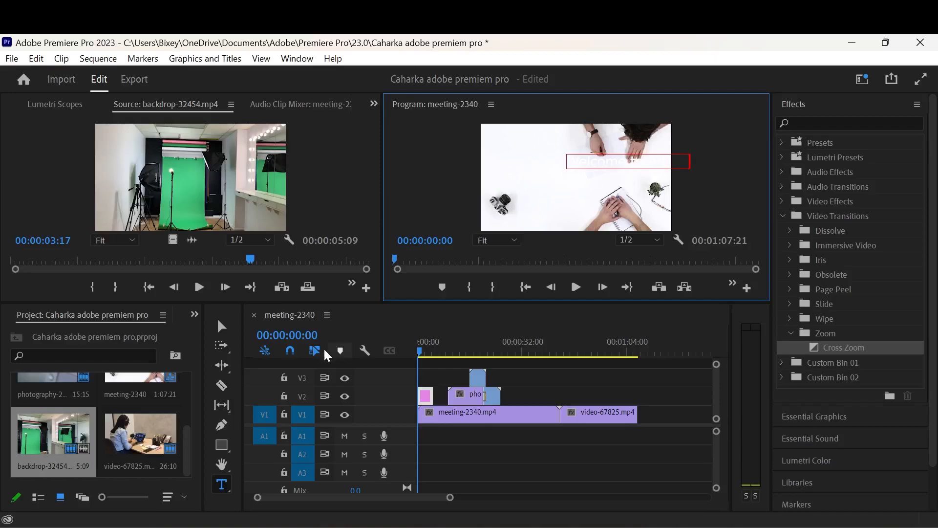
{"action": "left_click", "coordinate": [220, 327]}
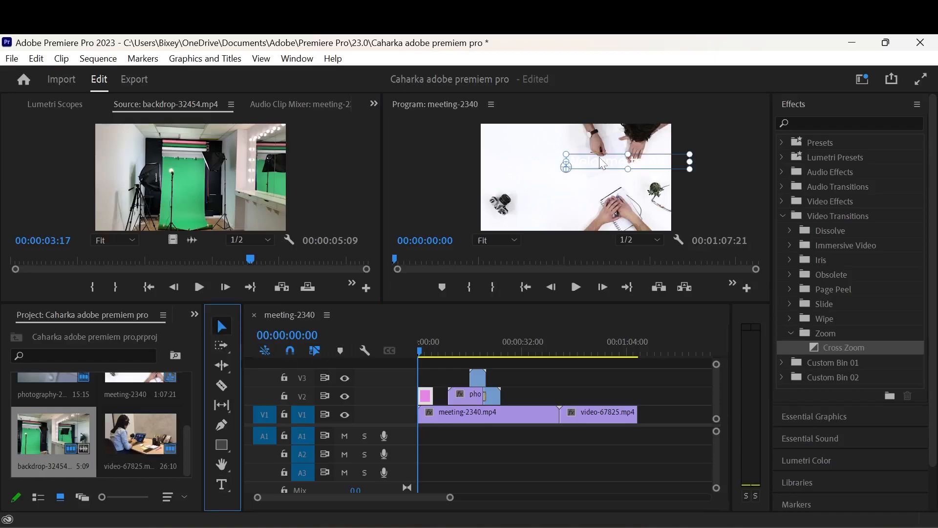
Step: Move the title to the middle of the frame, about position 221, 419, and set its fill to dark red 730E0E
{"action": "left_click", "coordinate": [577, 176]}
{"action": "left_click_drag", "start_coordinate": [577, 177], "coordinate": [538, 190]}
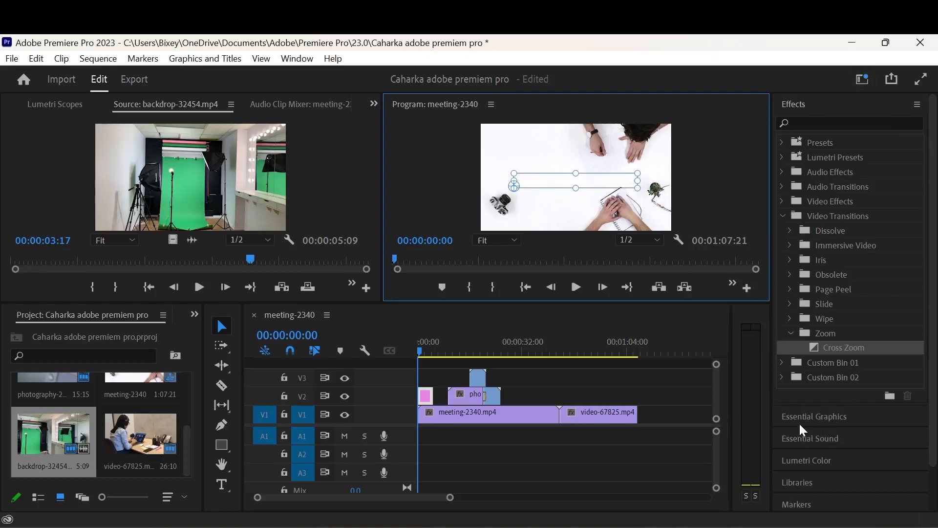
{"action": "left_click", "coordinate": [822, 418]}
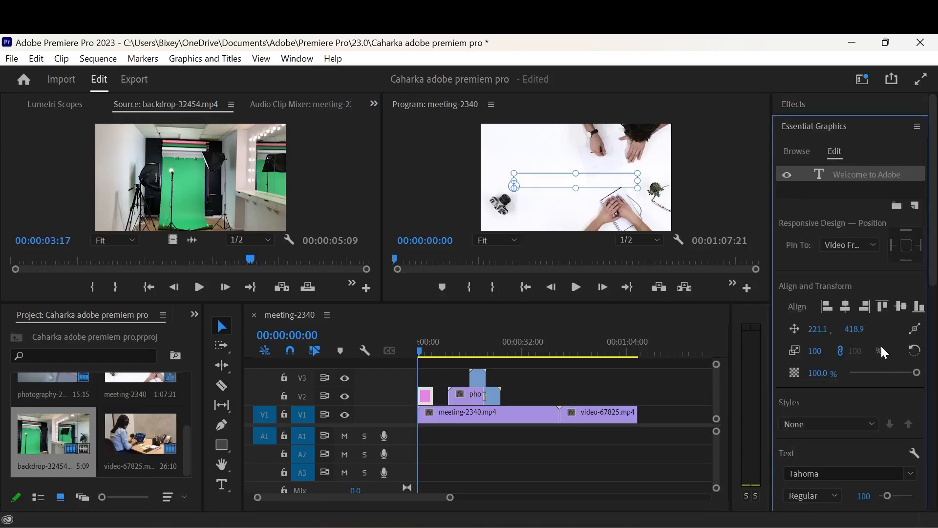
{"action": "scroll", "coordinate": [931, 229], "scroll_direction": "down", "scroll_amount": 3}
{"action": "scroll", "coordinate": [851, 303], "scroll_direction": "down", "scroll_amount": 3}
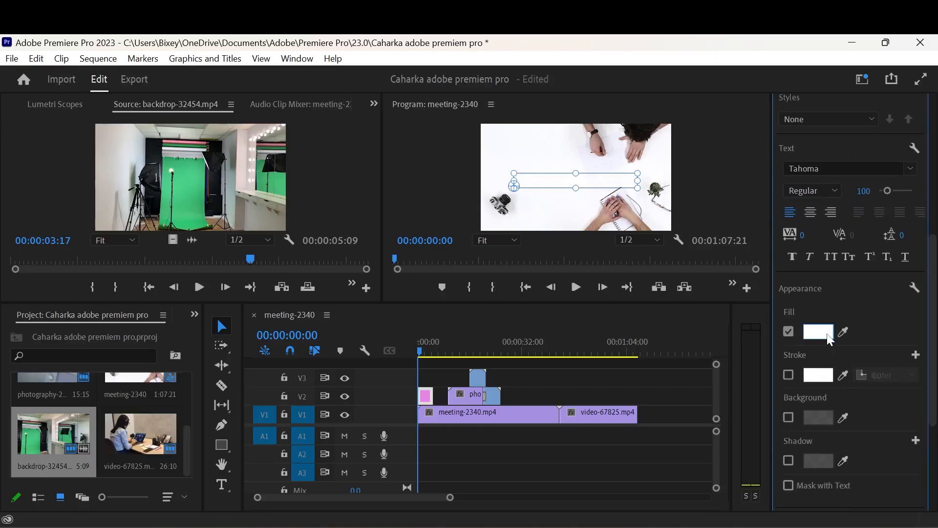
{"action": "left_click", "coordinate": [826, 335]}
{"action": "left_click", "coordinate": [457, 256]}
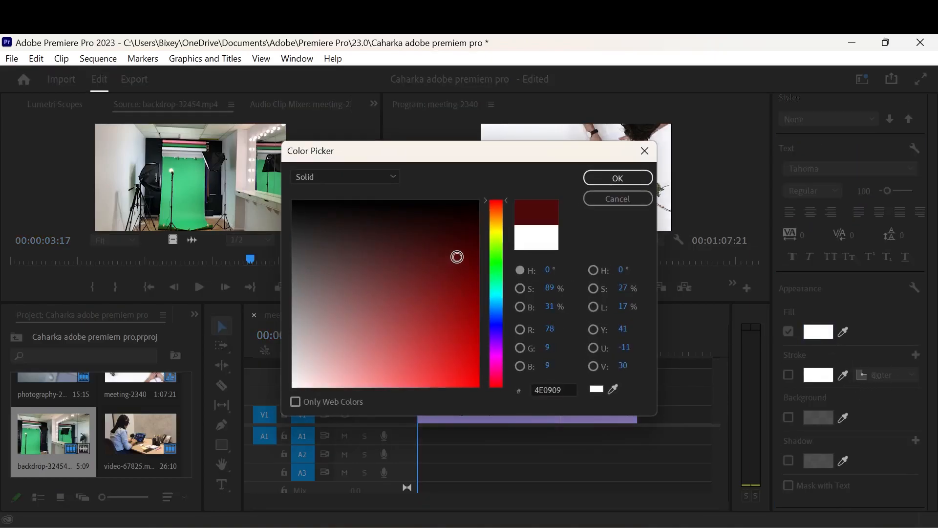
{"action": "left_click", "coordinate": [456, 284]}
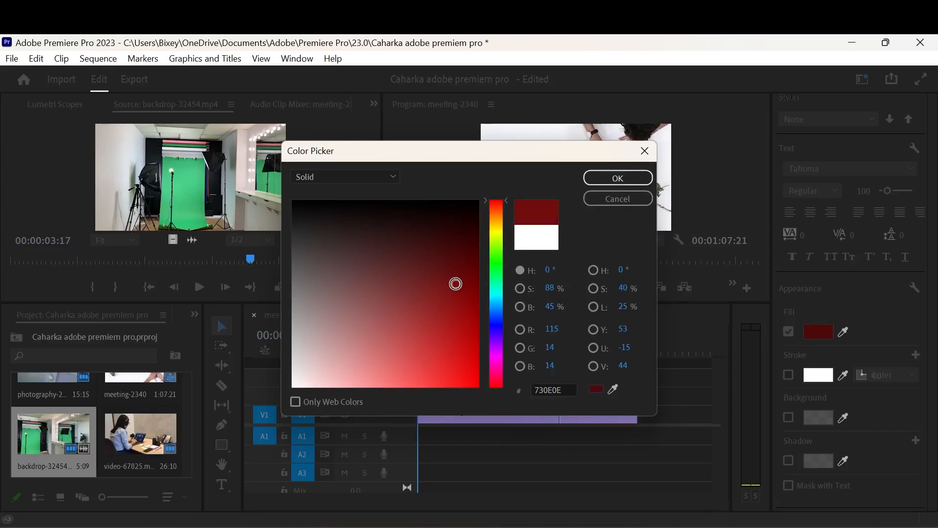
{"action": "left_click", "coordinate": [607, 175]}
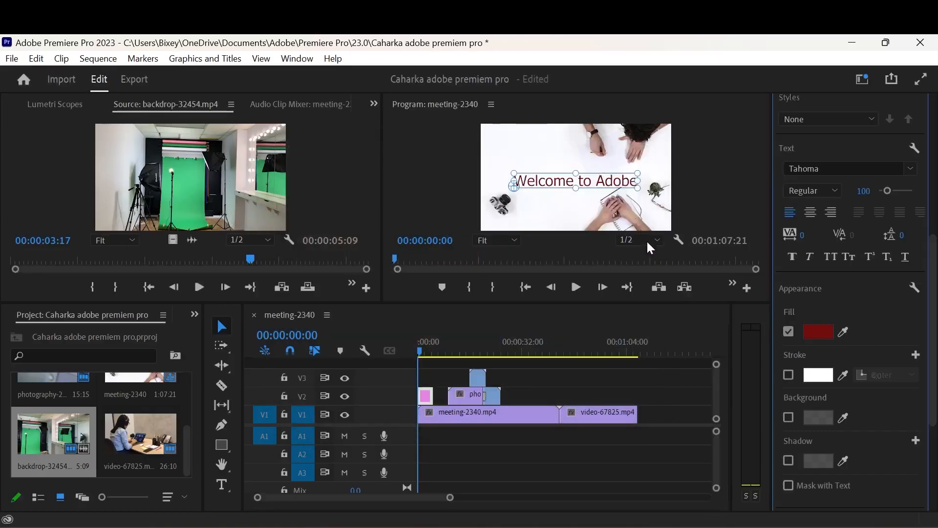
{"action": "left_click", "coordinate": [662, 198]}
{"action": "left_click", "coordinate": [604, 192]}
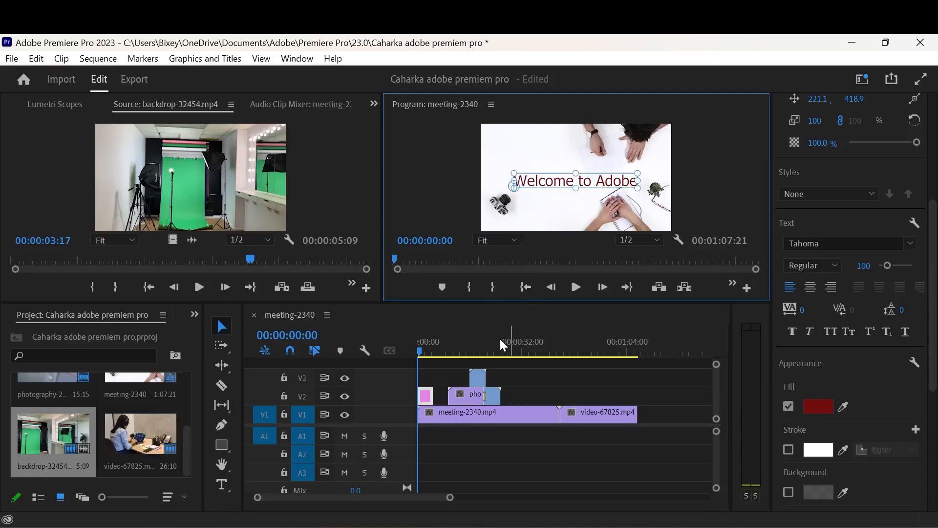
Step: Move the title clip along V2 past the backdrop clip to about 00:00:32:00 and play across its start
{"action": "left_click_drag", "start_coordinate": [425, 397], "coordinate": [530, 398]}
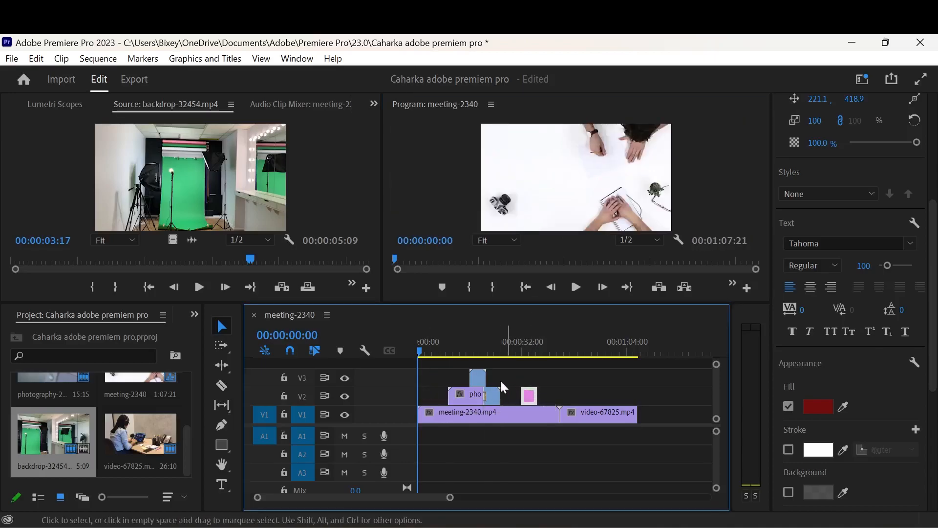
{"action": "left_click_drag", "start_coordinate": [423, 356], "coordinate": [513, 359]}
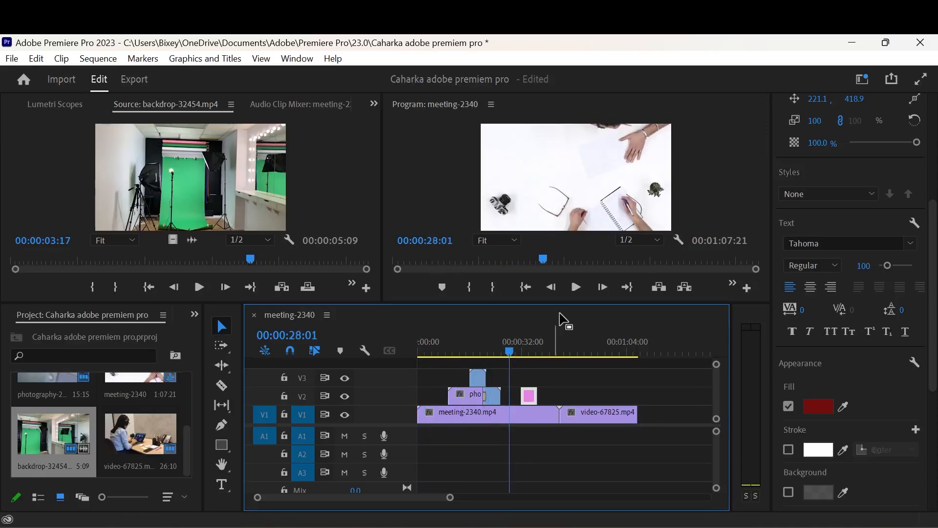
{"action": "left_click", "coordinate": [577, 287]}
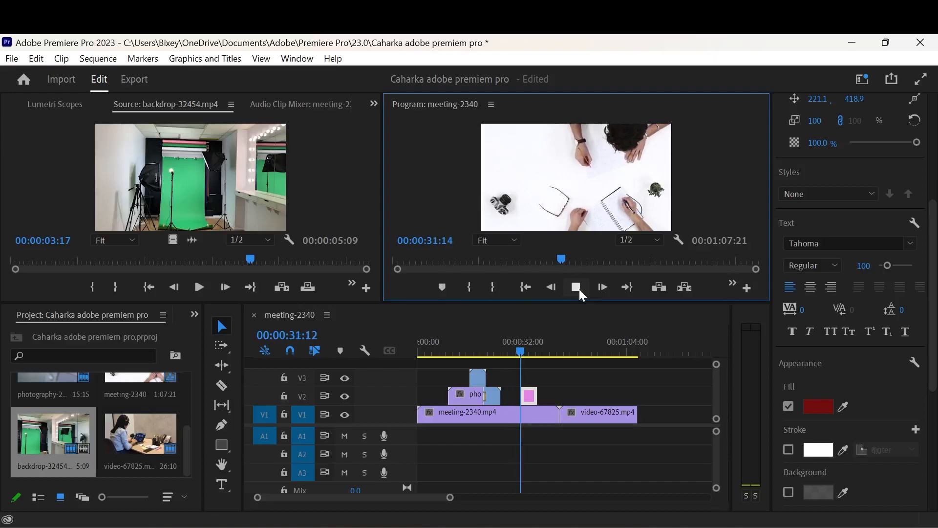
{"action": "left_click", "coordinate": [577, 288]}
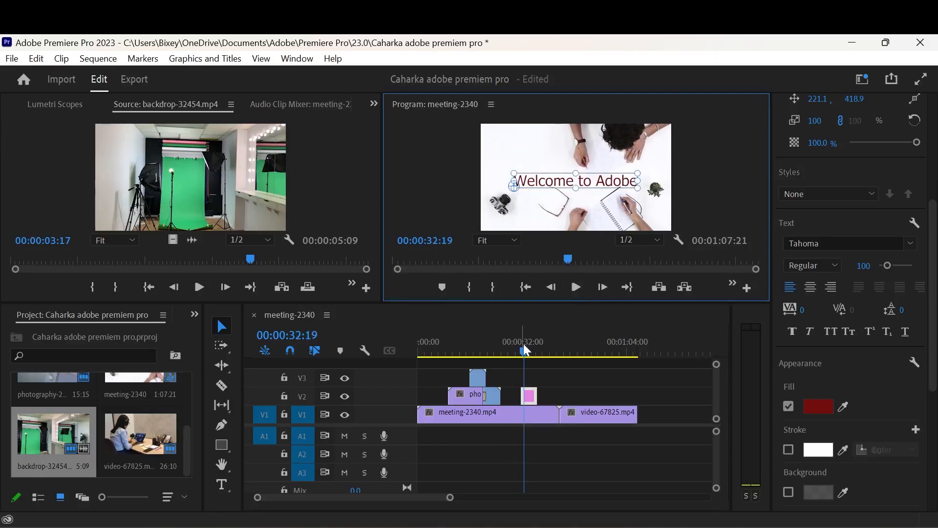
{"action": "left_click_drag", "start_coordinate": [525, 350], "coordinate": [513, 350]}
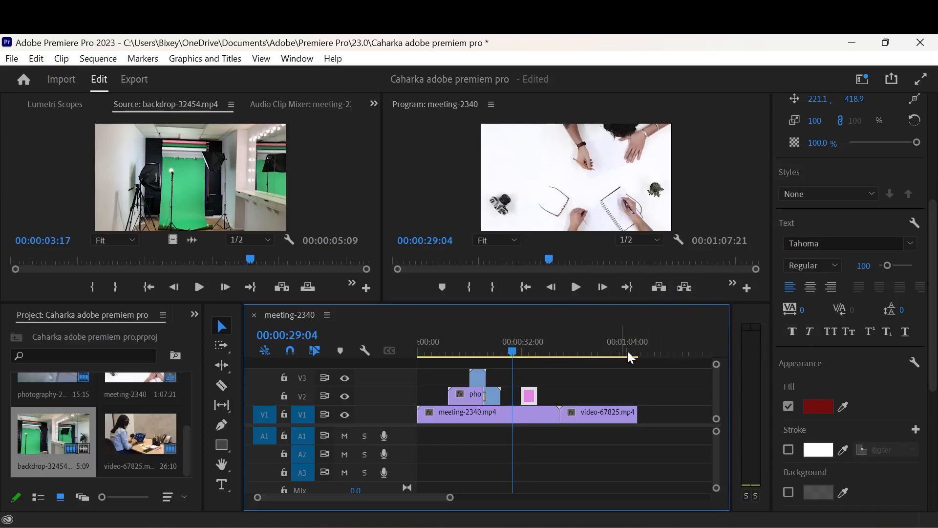
Step: Find the Crop video effect and apply it to the title clip on V2
{"action": "left_click_drag", "start_coordinate": [935, 225], "coordinate": [935, 120]}
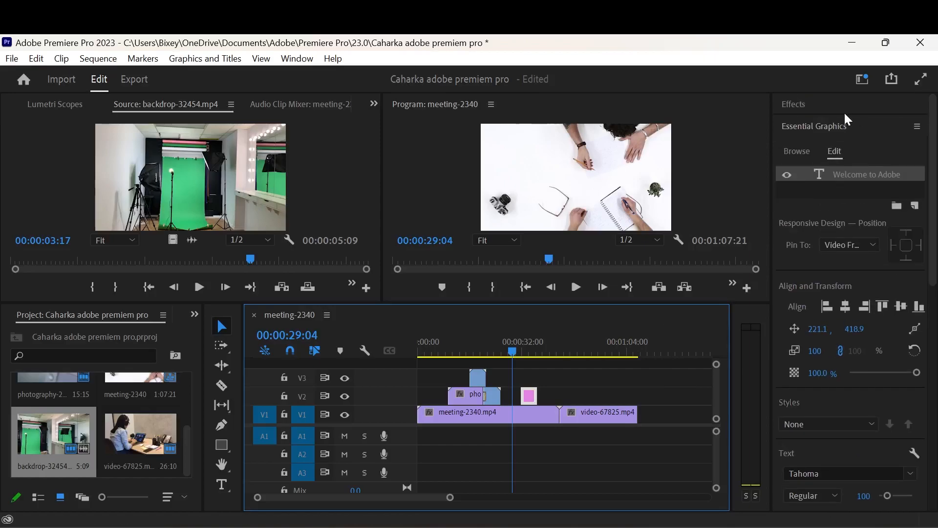
{"action": "left_click", "coordinate": [802, 105]}
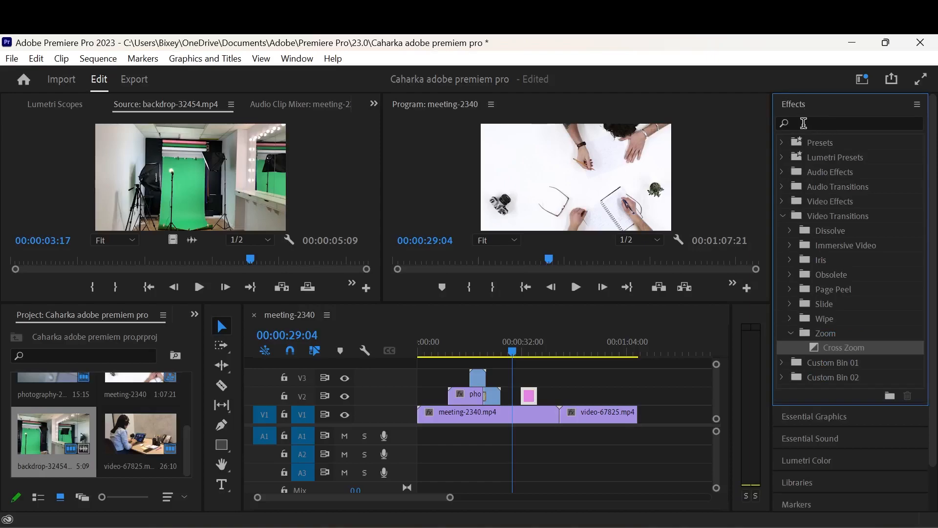
{"action": "left_click", "coordinate": [806, 123]}
{"action": "type", "text": "c"}
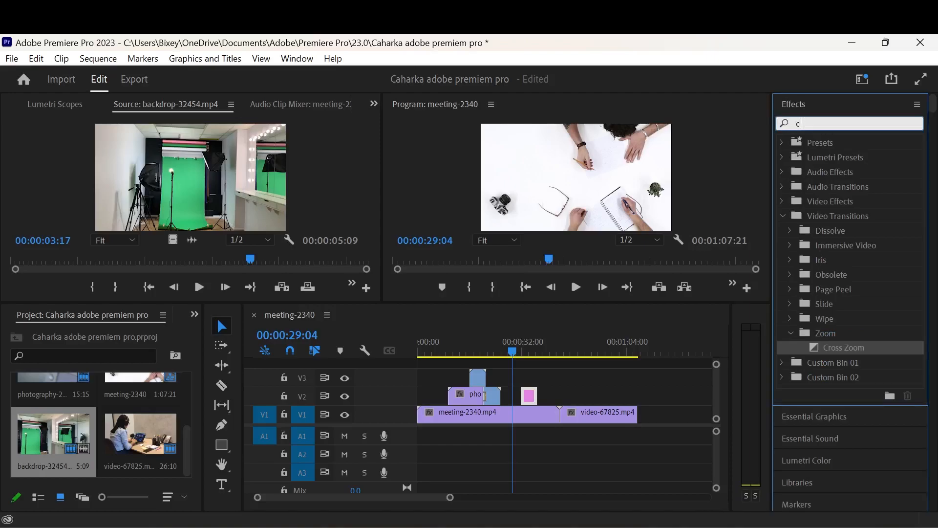
{"action": "type", "text": "rop"}
{"action": "left_click_drag", "start_coordinate": [833, 230], "coordinate": [532, 398]}
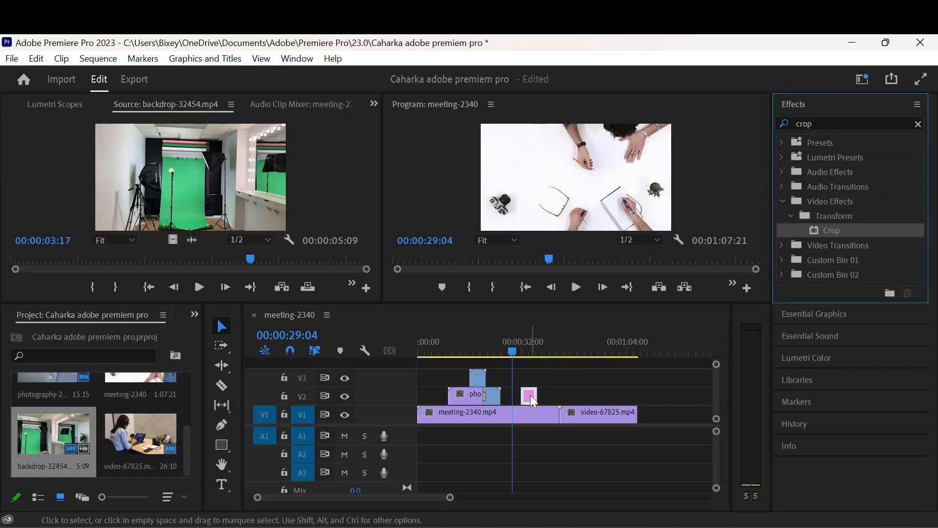
Step: Open the title clip's effect controls and enable keyframing for Crop Right with the playhead at 00:00:29:04
{"action": "left_click", "coordinate": [375, 102]}
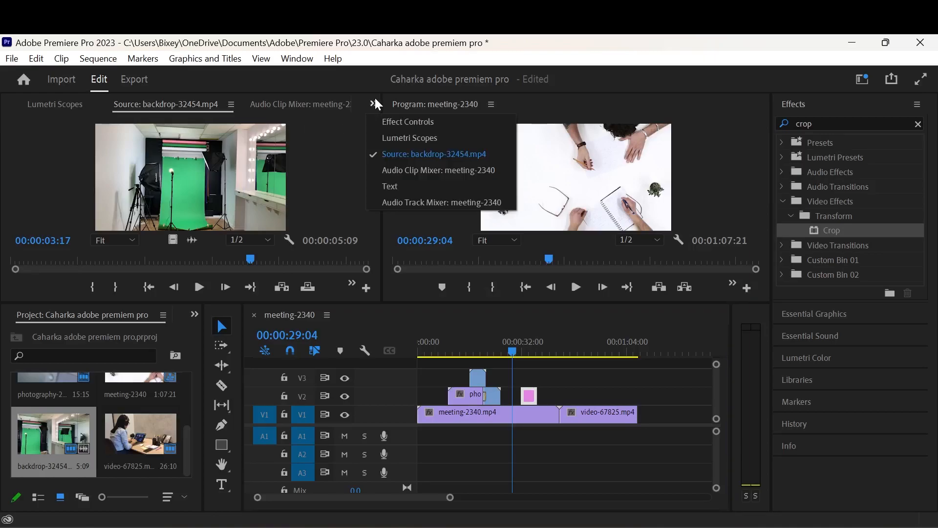
{"action": "left_click", "coordinate": [425, 121]}
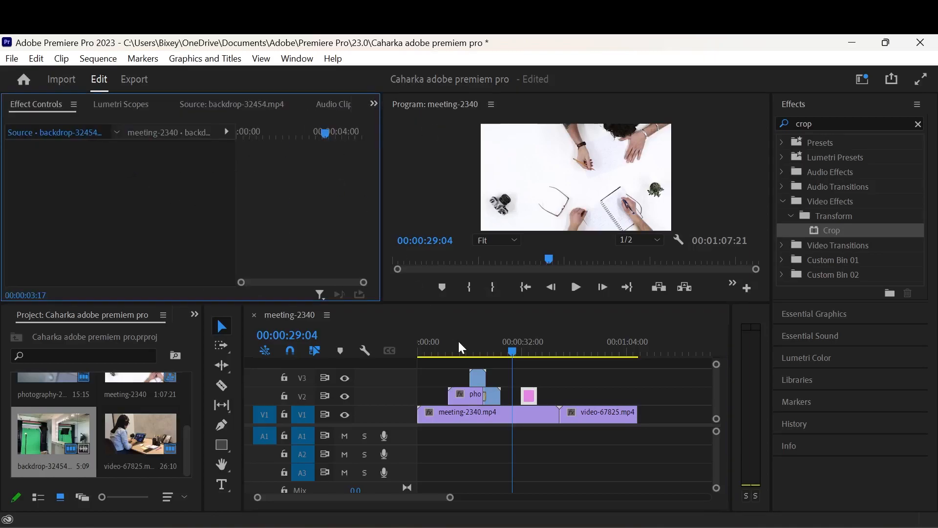
{"action": "left_click", "coordinate": [529, 398]}
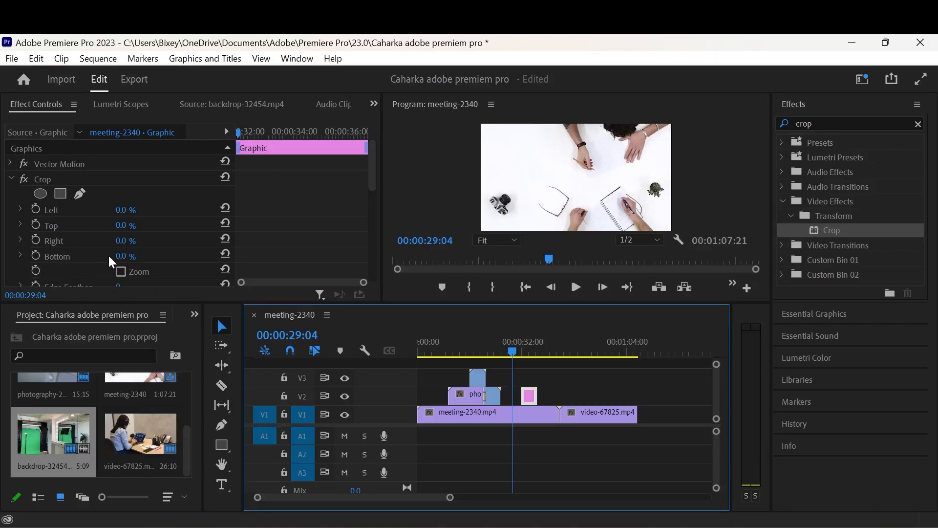
{"action": "left_click", "coordinate": [35, 240]}
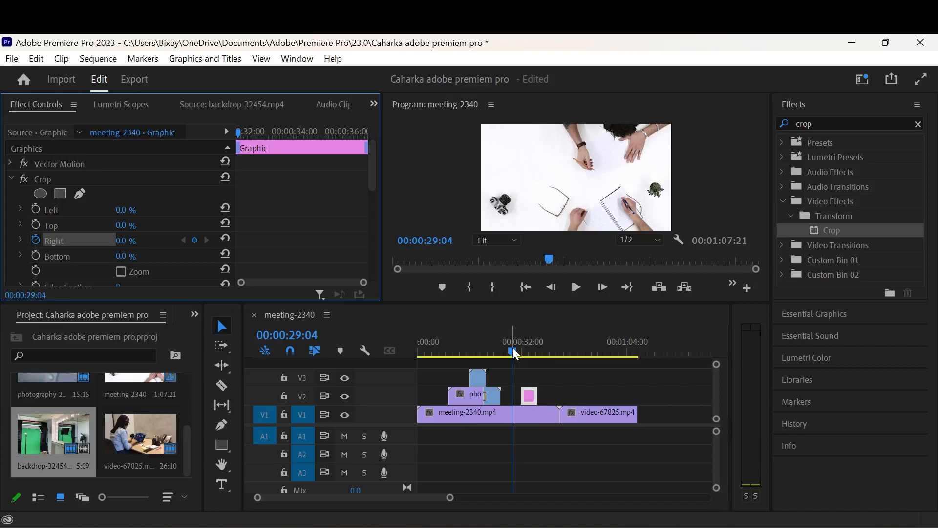
Step: Keyframe the title's Crop Right at 100% at 00:00:33:06 and 0% at 00:00:34:12
{"action": "left_click_drag", "start_coordinate": [512, 351], "coordinate": [527, 351]}
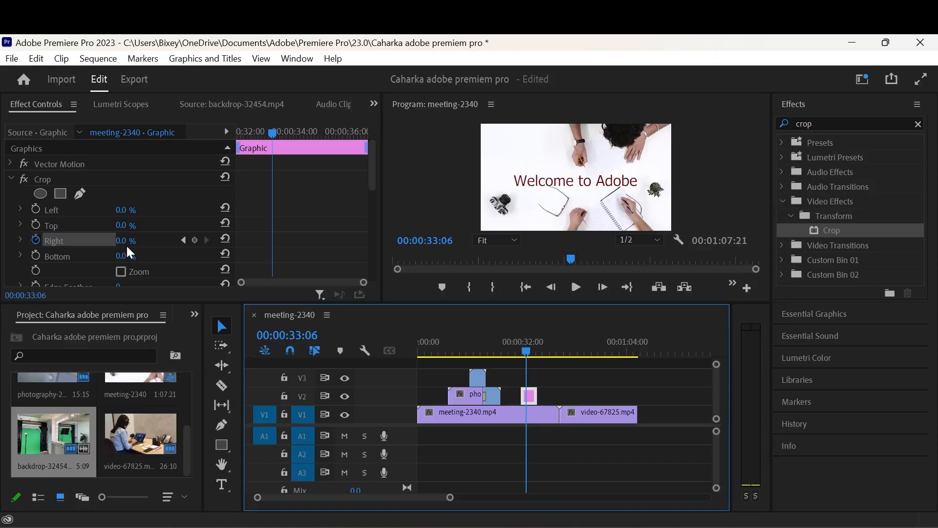
{"action": "left_click_drag", "start_coordinate": [123, 248], "coordinate": [172, 249]}
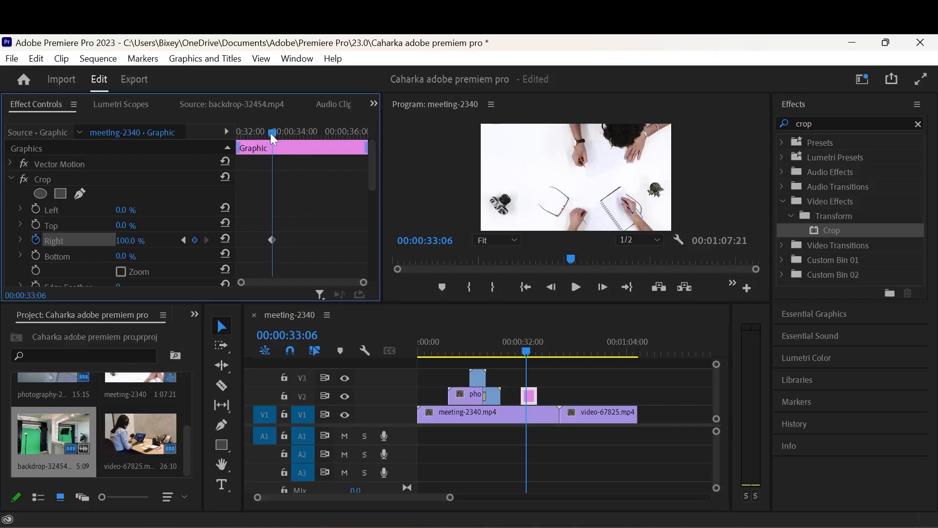
{"action": "left_click_drag", "start_coordinate": [271, 134], "coordinate": [303, 139]}
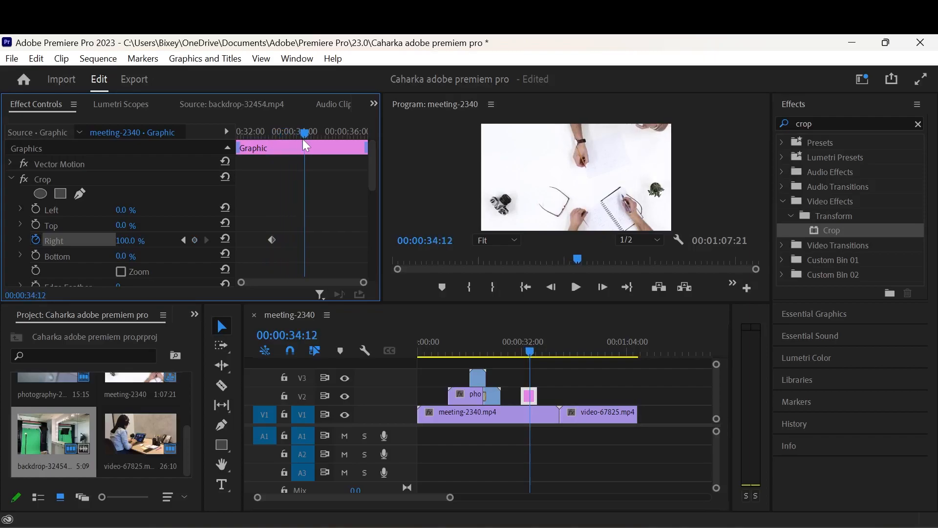
{"action": "left_click", "coordinate": [129, 245]}
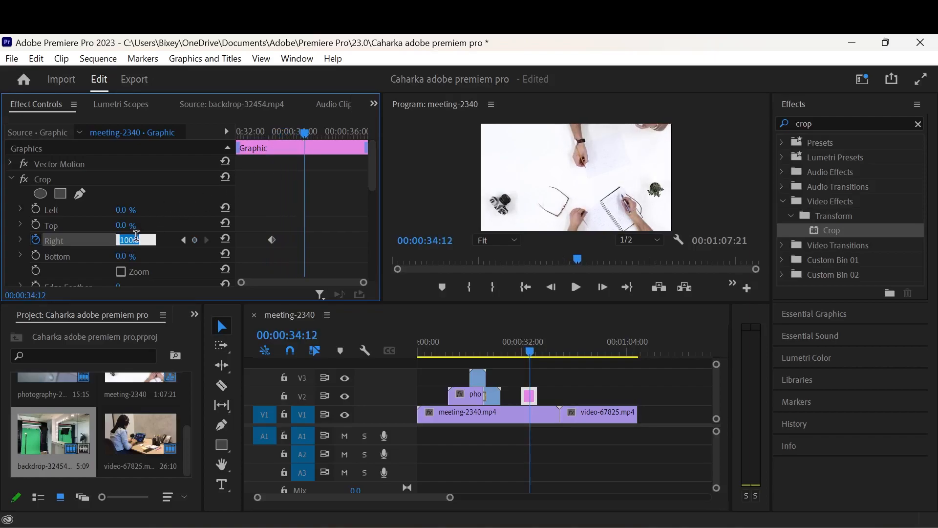
{"action": "type", "text": "0"}
{"action": "key", "text": "Return"}
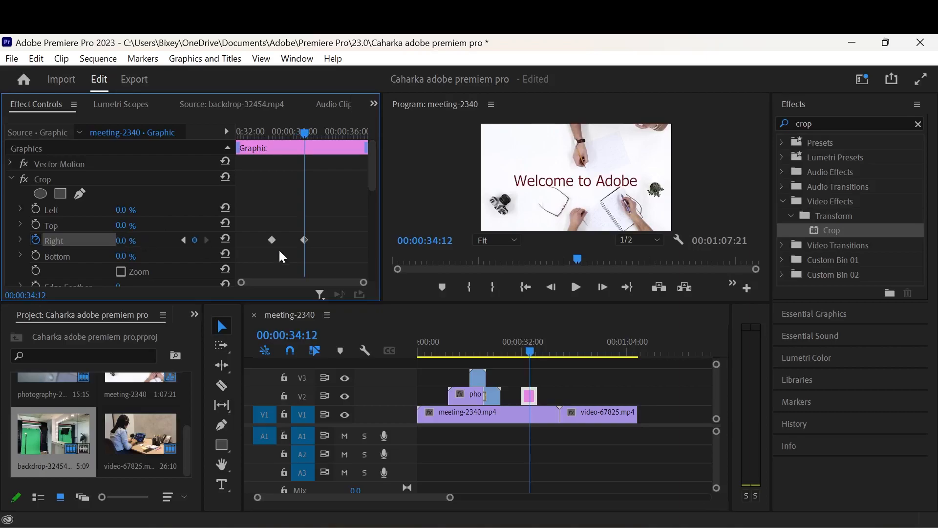
Step: Play the title's crop animation from just before the 100% keyframe to check the reveal
{"action": "left_click_drag", "start_coordinate": [307, 131], "coordinate": [268, 130]}
{"action": "left_click", "coordinate": [575, 287]}
{"action": "left_click", "coordinate": [575, 289]}
{"action": "left_click_drag", "start_coordinate": [315, 130], "coordinate": [264, 130]}
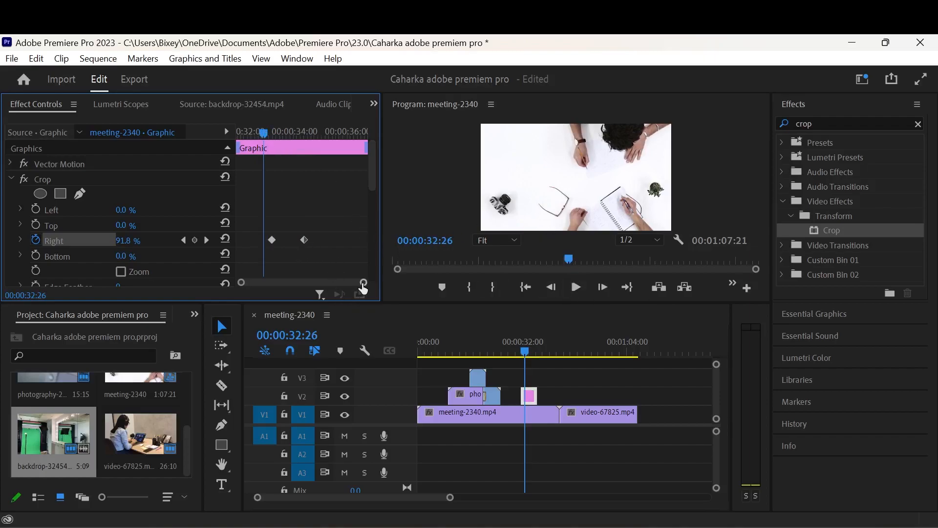
{"action": "left_click_drag", "start_coordinate": [363, 288], "coordinate": [340, 291]}
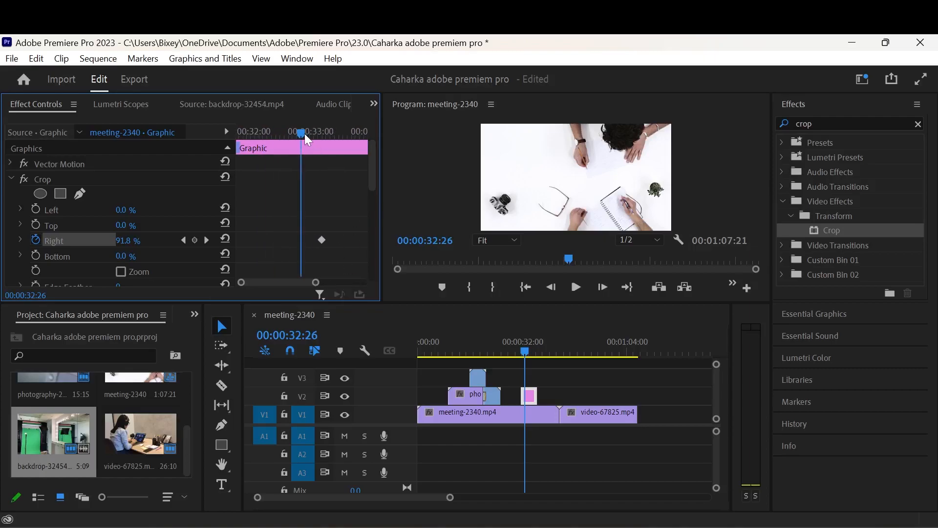
{"action": "left_click", "coordinate": [576, 287]}
{"action": "left_click", "coordinate": [575, 287]}
Step: Replay the whole title section from before its start, including in full screen, and stop playback after it
{"action": "left_click_drag", "start_coordinate": [530, 351], "coordinate": [521, 354]}
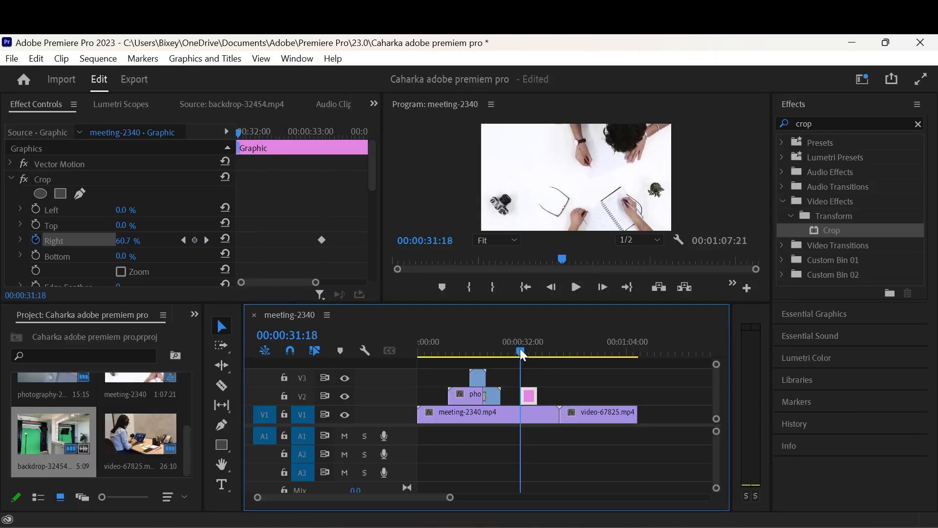
{"action": "left_click", "coordinate": [578, 288]}
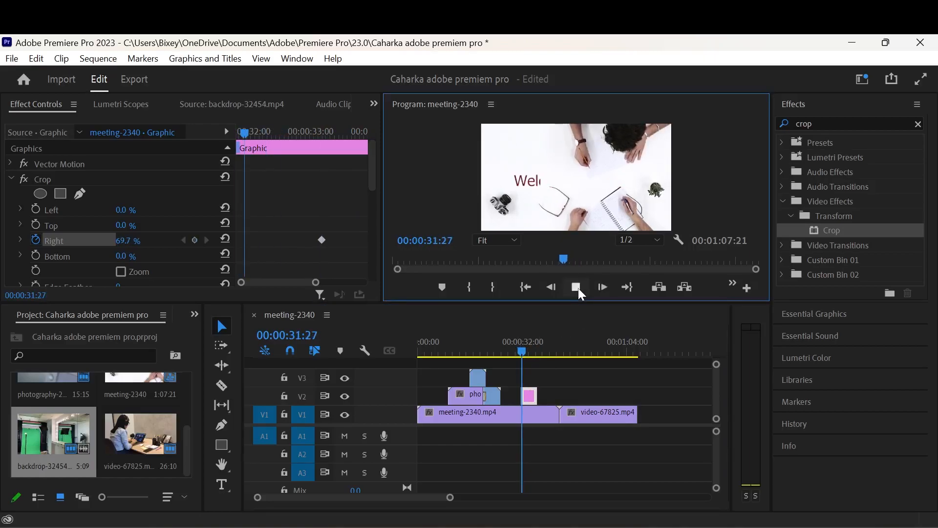
{"action": "left_click", "coordinate": [529, 348]}
{"action": "left_click_drag", "start_coordinate": [529, 352], "coordinate": [516, 350]}
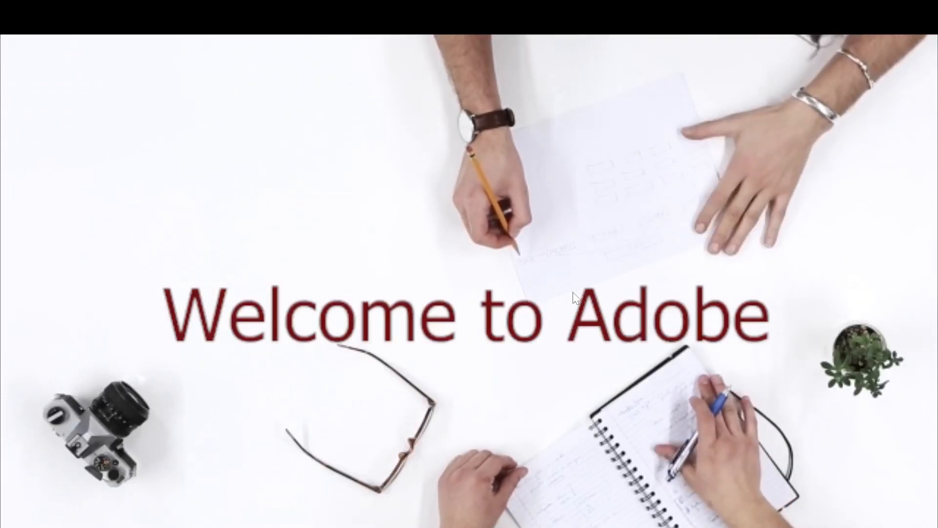
{"action": "key", "text": "Escape"}
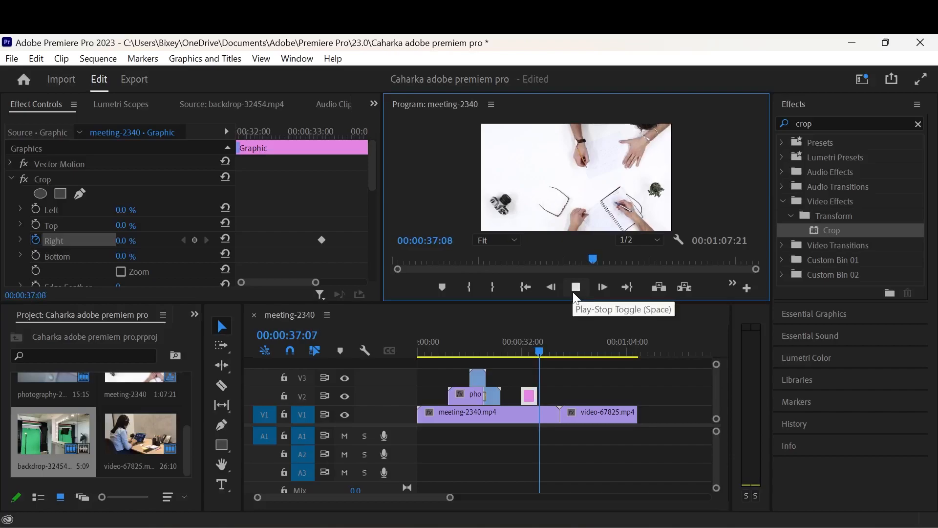
{"action": "left_click", "coordinate": [575, 287]}
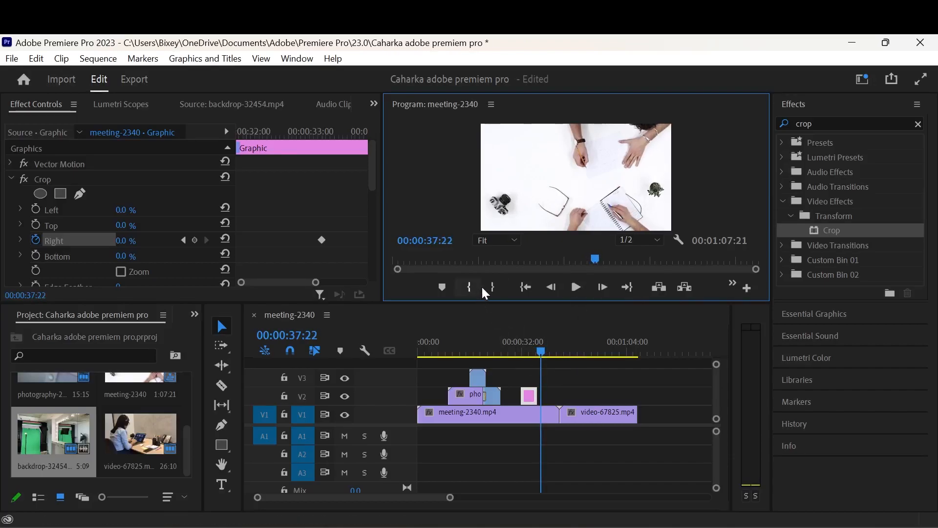
Step: Return the playhead to 00:00:33:12 and undo the last two Crop Right keyframes on the title
{"action": "left_click", "coordinate": [541, 350]}
{"action": "left_click_drag", "start_coordinate": [540, 350], "coordinate": [526, 350]}
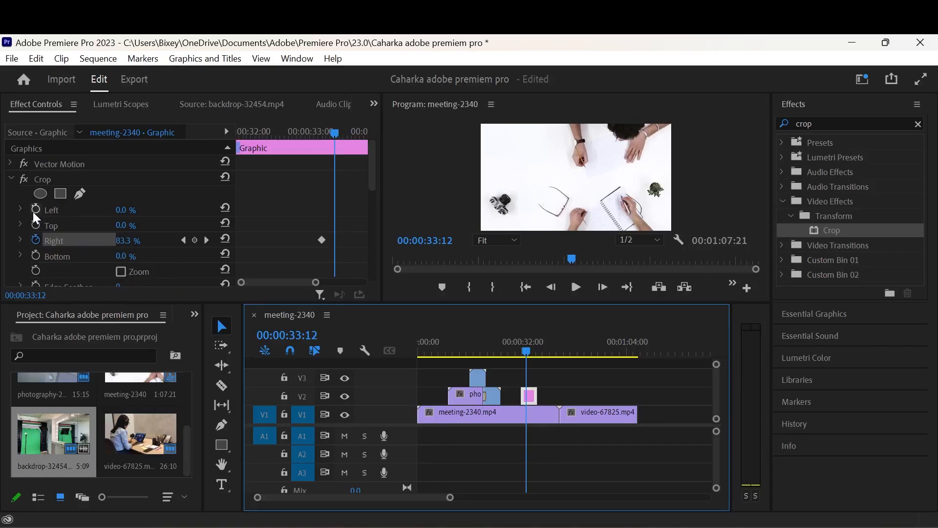
{"action": "key", "text": "ctrl+z"}
{"action": "key", "text": "ctrl+z"}
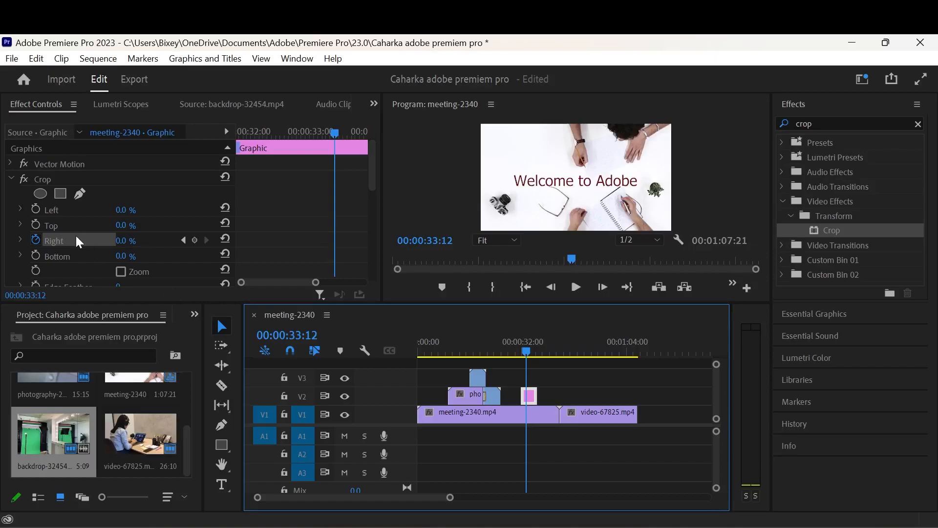
Step: Turn off keyframing for Crop Top and Crop Right on the title, deleting the remaining keyframes
{"action": "left_click", "coordinate": [36, 225]}
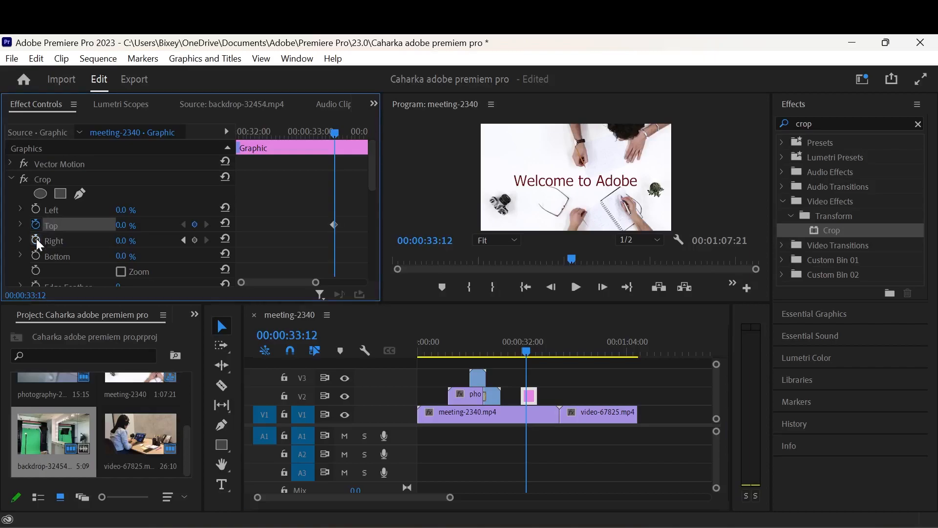
{"action": "left_click", "coordinate": [36, 238]}
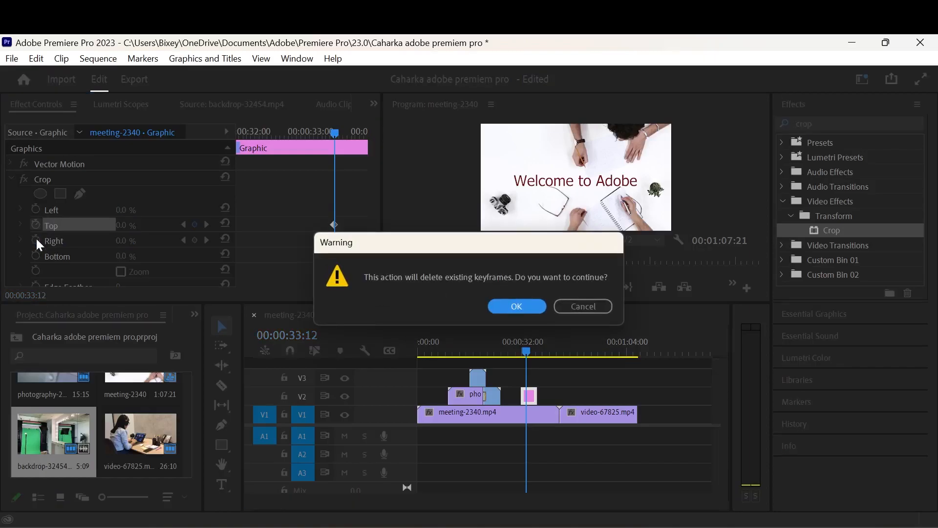
{"action": "left_click", "coordinate": [577, 307]}
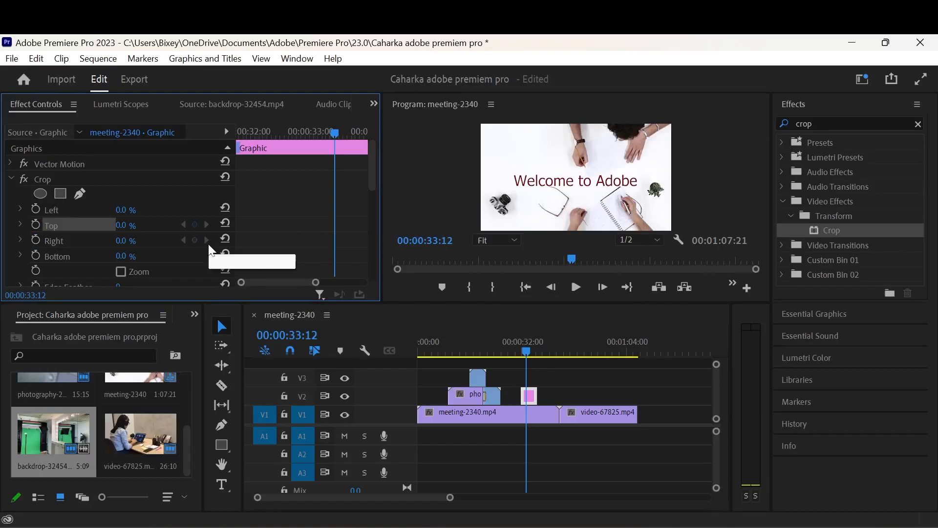
Step: Keyframe the title's Crop Top at 100% at 00:00:33:12 and 0% at 00:00:33:27
{"action": "left_click", "coordinate": [35, 225]}
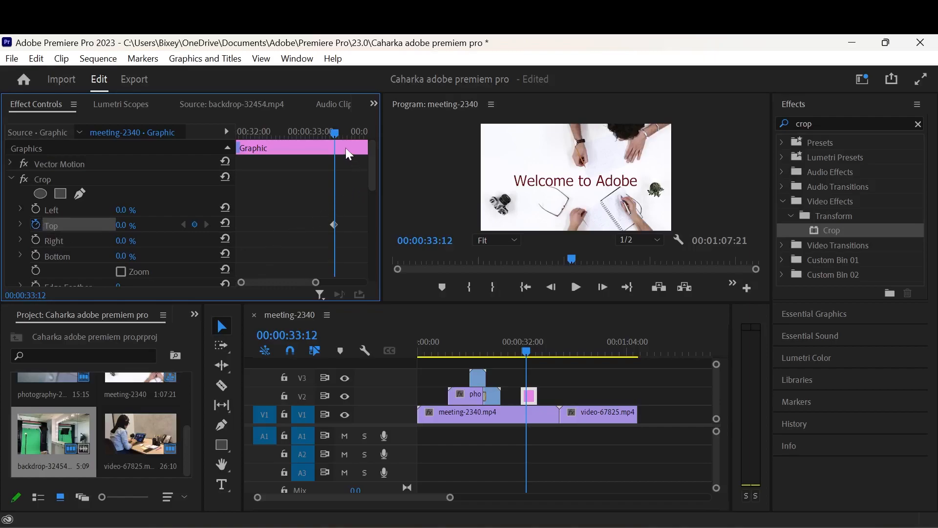
{"action": "left_click_drag", "start_coordinate": [123, 227], "coordinate": [172, 227]}
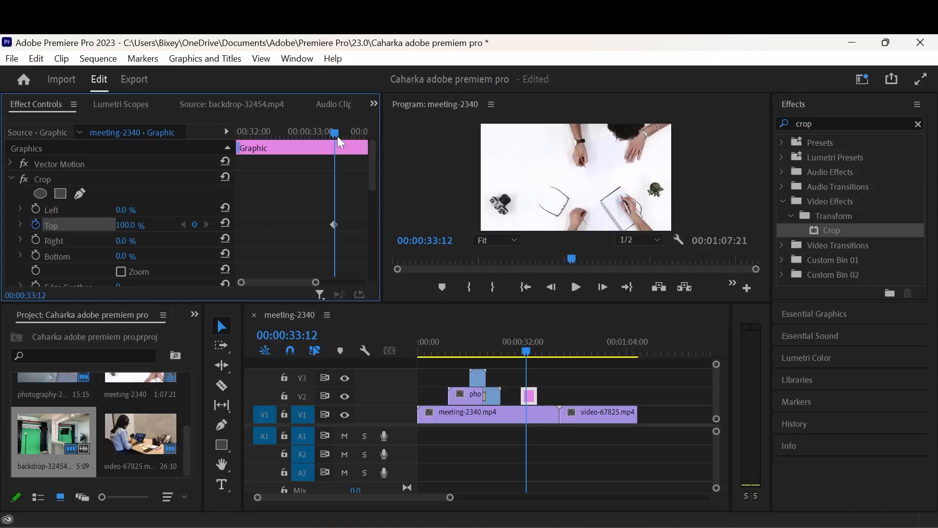
{"action": "mouse_move", "coordinate": [334, 135]}
{"action": "left_mouse_down"}
{"action": "mouse_move", "coordinate": [373, 135]}
{"action": "mouse_move", "coordinate": [353, 134]}
{"action": "left_mouse_up"}
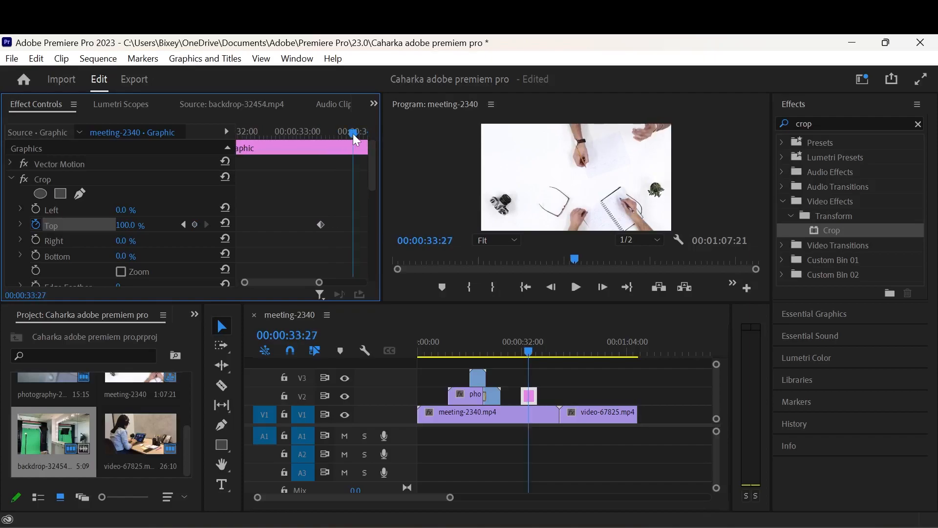
{"action": "left_click", "coordinate": [137, 226]}
{"action": "type", "text": "0"}
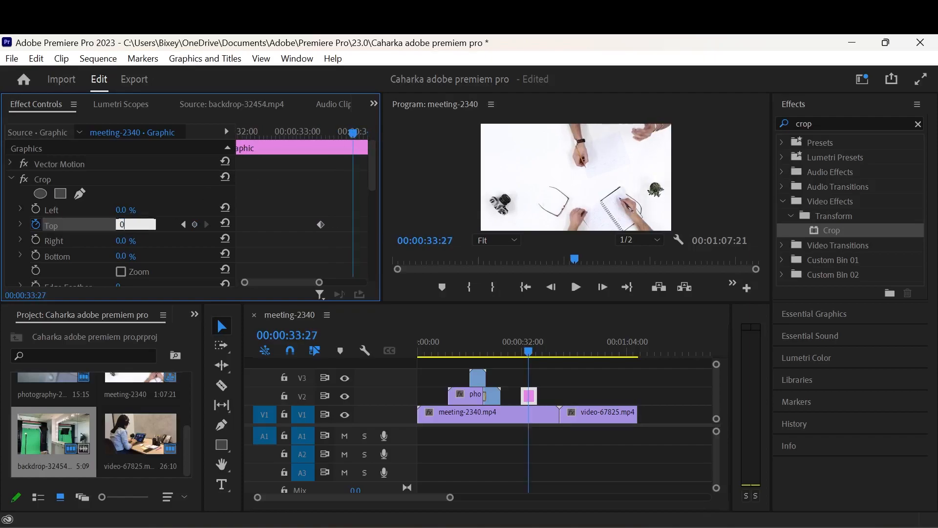
{"action": "key", "text": "Return"}
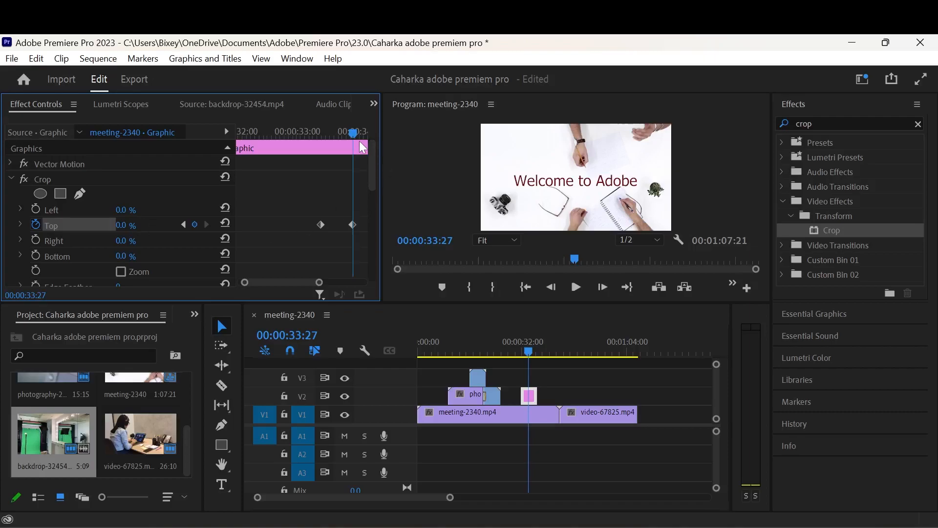
Step: Play the title's Crop Top animation from before its 100% keyframe and repeat the playback to check the reveal
{"action": "left_click_drag", "start_coordinate": [355, 133], "coordinate": [311, 131]}
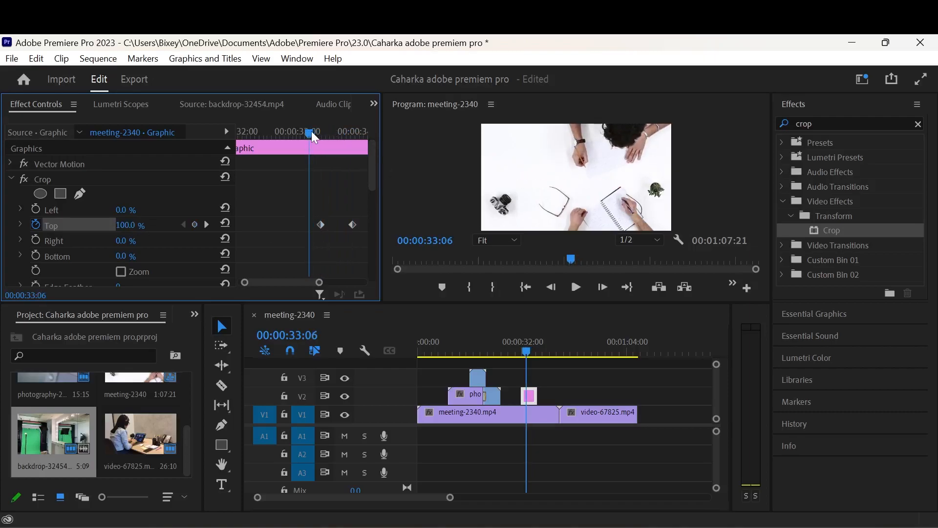
{"action": "left_click", "coordinate": [576, 287]}
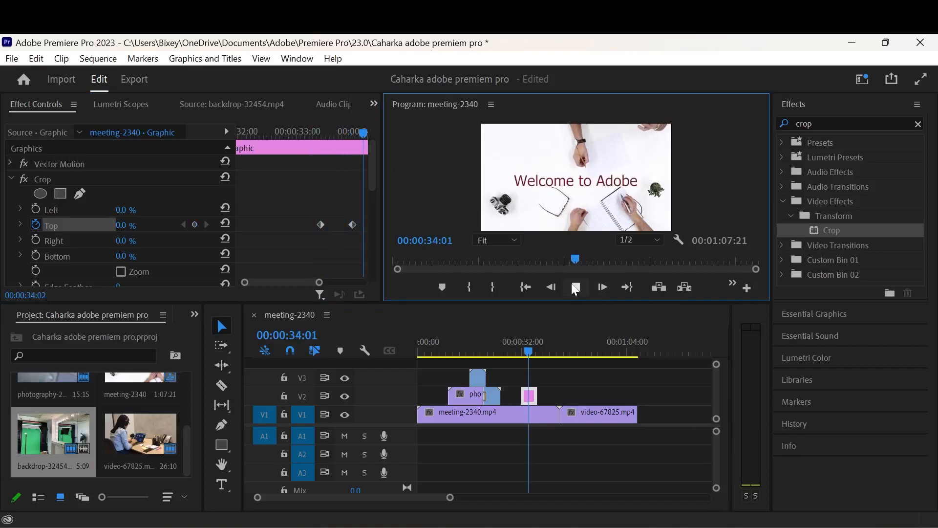
{"action": "left_click", "coordinate": [576, 287]}
{"action": "left_click_drag", "start_coordinate": [320, 284], "coordinate": [303, 284]}
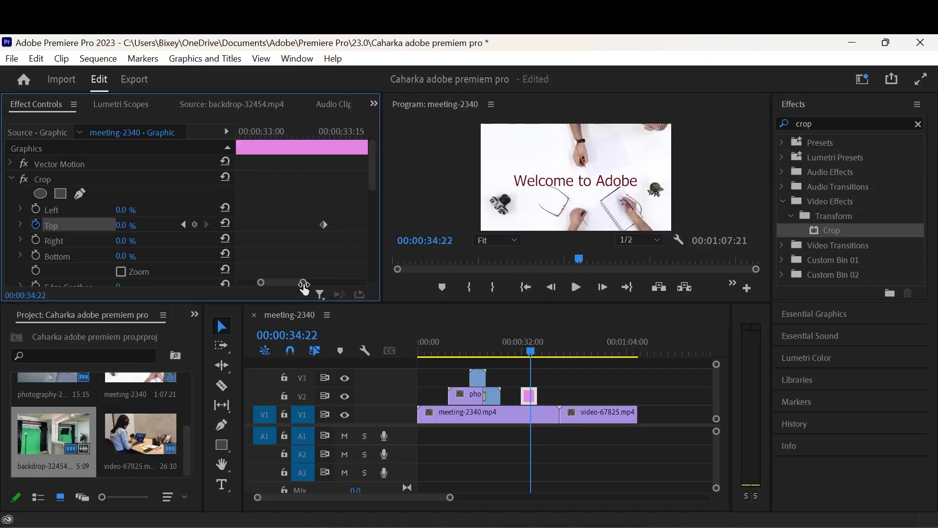
{"action": "left_click_drag", "start_coordinate": [531, 353], "coordinate": [521, 352]}
{"action": "left_click", "coordinate": [575, 287]}
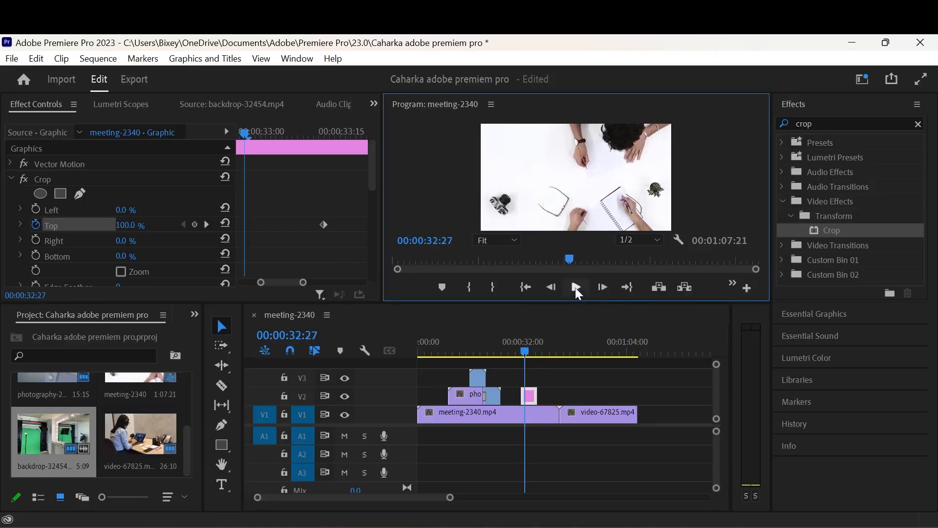
{"action": "left_click", "coordinate": [576, 288]}
{"action": "left_click", "coordinate": [576, 287]}
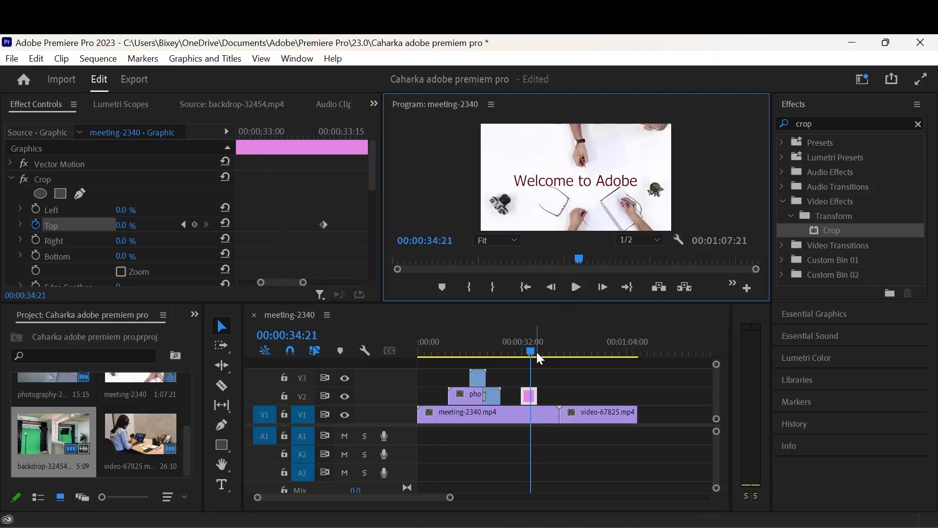
Step: Replay the title from 00:00:31:18, stop at 00:00:33:09 and undo the Crop Top keyframes
{"action": "left_click_drag", "start_coordinate": [532, 350], "coordinate": [522, 350]}
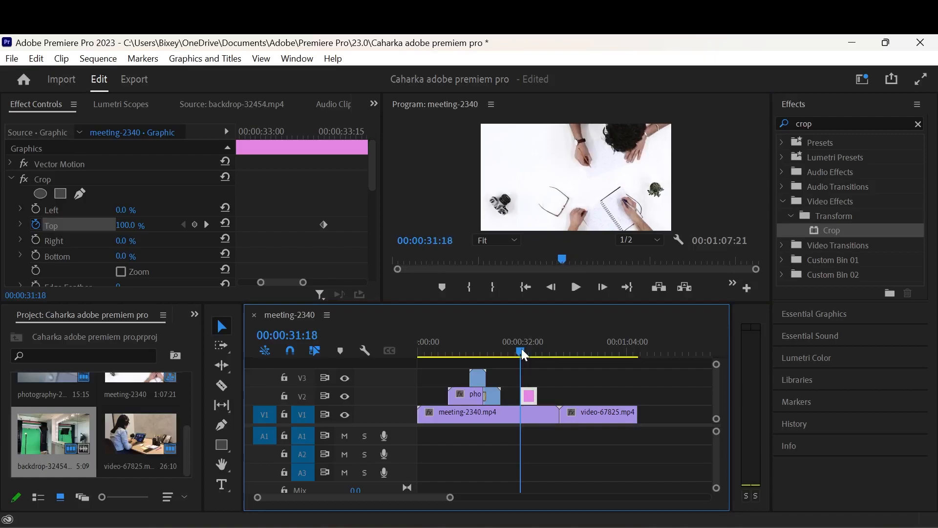
{"action": "left_click", "coordinate": [576, 288]}
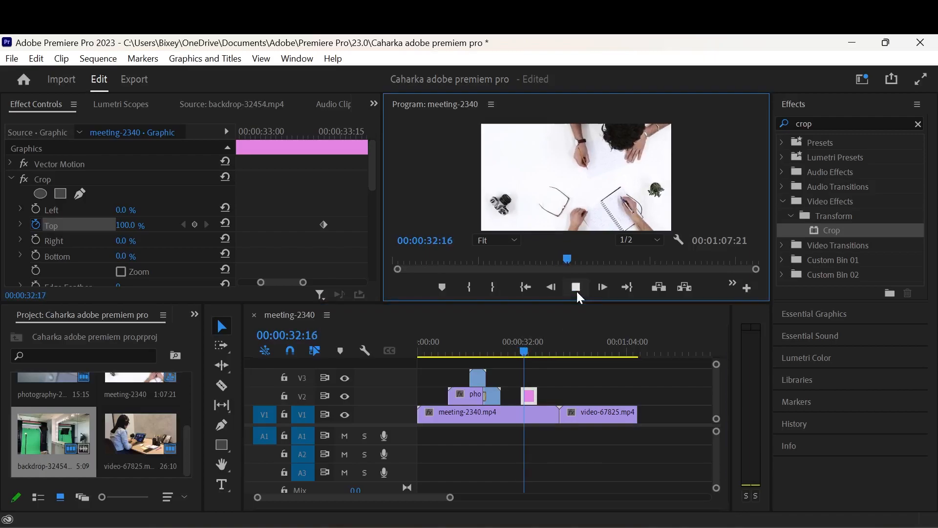
{"action": "left_click", "coordinate": [576, 289]}
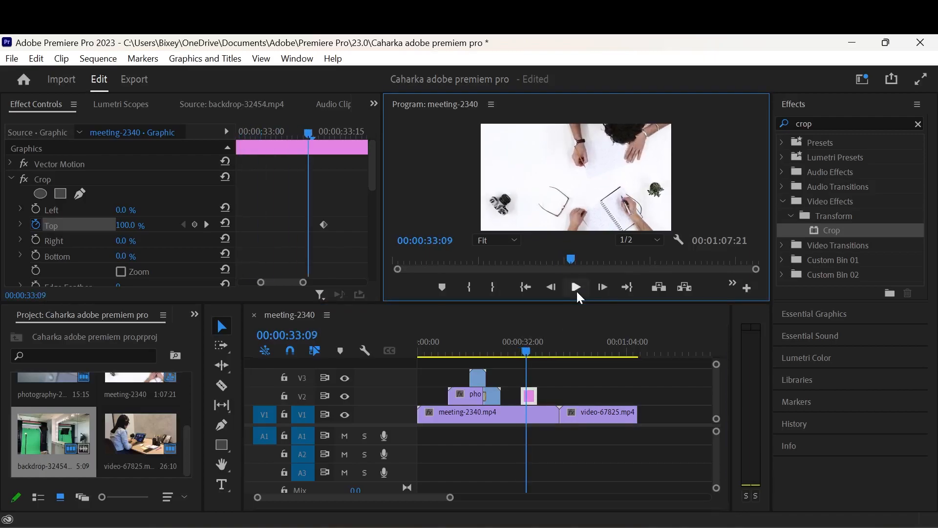
{"action": "key", "text": "ctrl+z"}
{"action": "key", "text": "ctrl+z"}
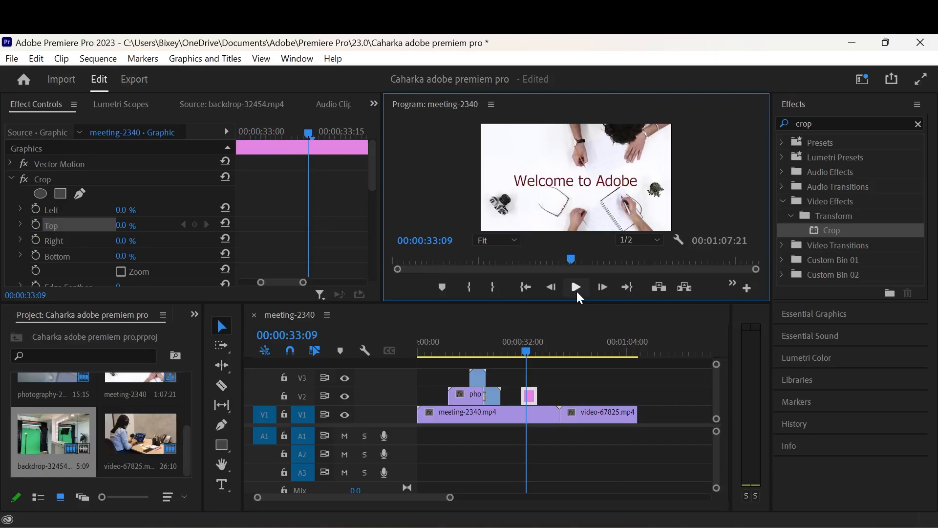
Step: Keyframe the title's Crop Left at 100% at 00:00:33:09 and 0% at 00:00:33:13
{"action": "left_click", "coordinate": [36, 209]}
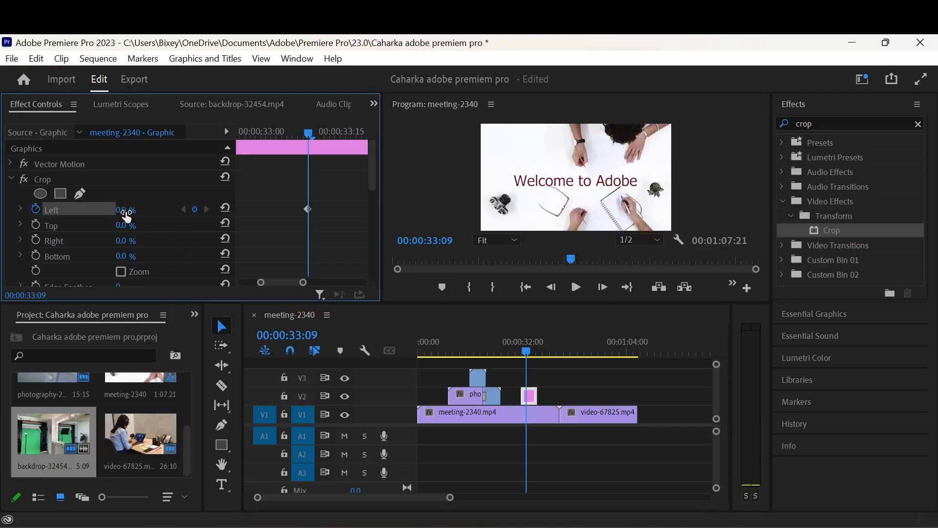
{"action": "left_click", "coordinate": [122, 210]}
{"action": "type", "text": "12"}
{"action": "key", "text": "Return"}
{"action": "left_click_drag", "start_coordinate": [128, 211], "coordinate": [171, 210]}
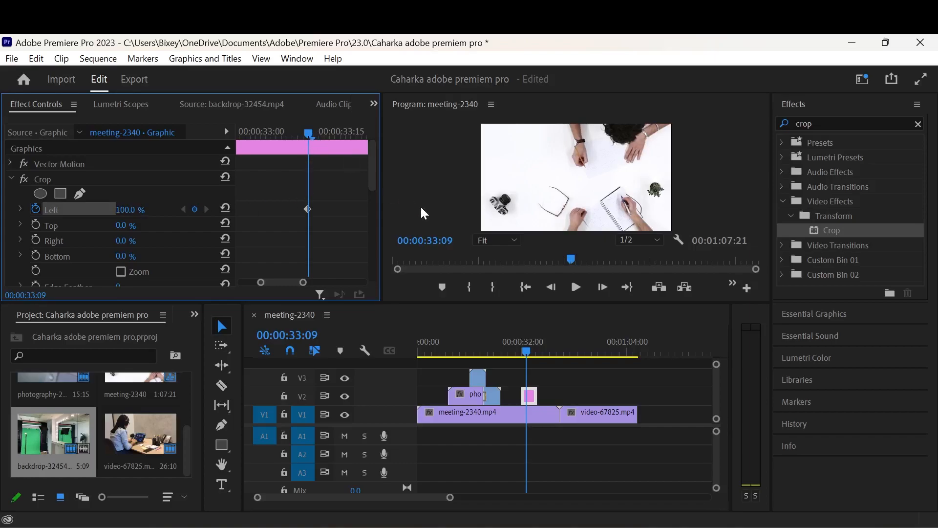
{"action": "left_click_drag", "start_coordinate": [308, 134], "coordinate": [330, 134]}
{"action": "left_click", "coordinate": [129, 211]}
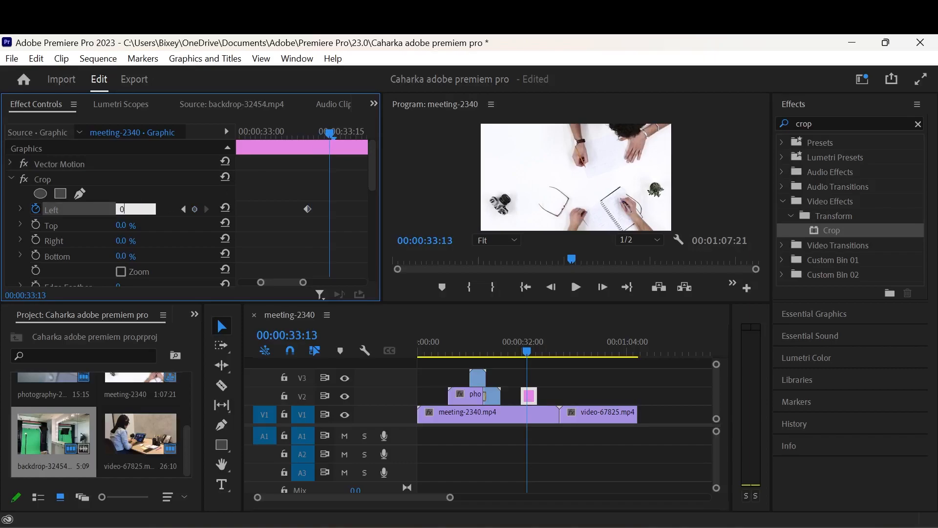
{"action": "key", "text": "Return"}
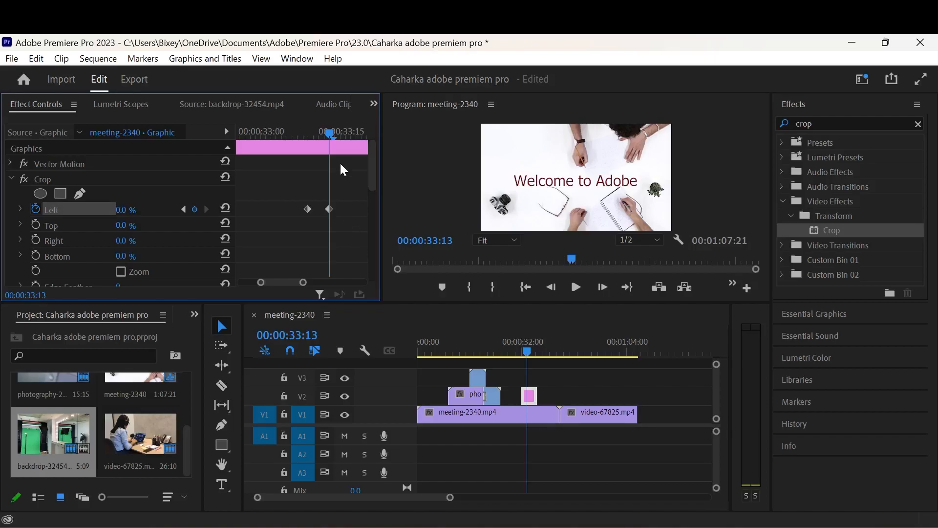
Step: Play the title's Crop Left animation from just before its 100% keyframe
{"action": "left_click_drag", "start_coordinate": [331, 130], "coordinate": [304, 129]}
{"action": "left_click", "coordinate": [575, 288]}
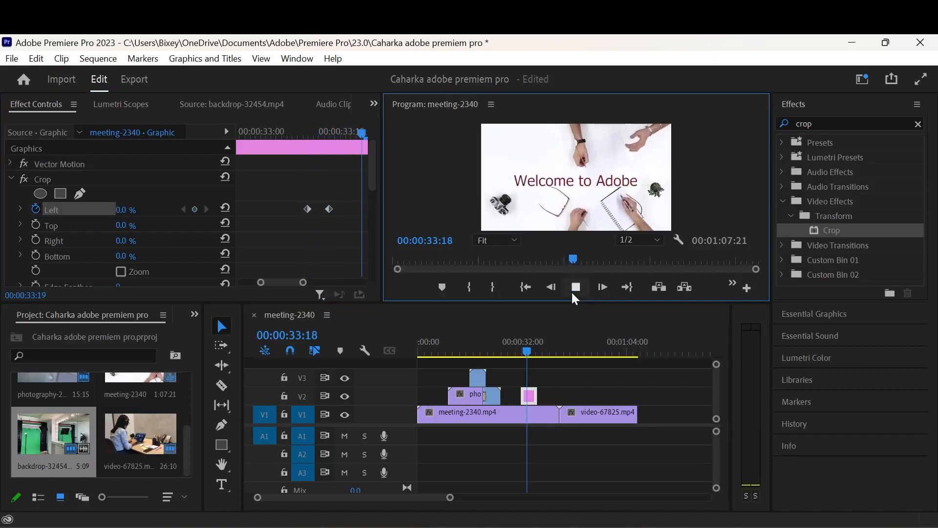
{"action": "left_click", "coordinate": [572, 293]}
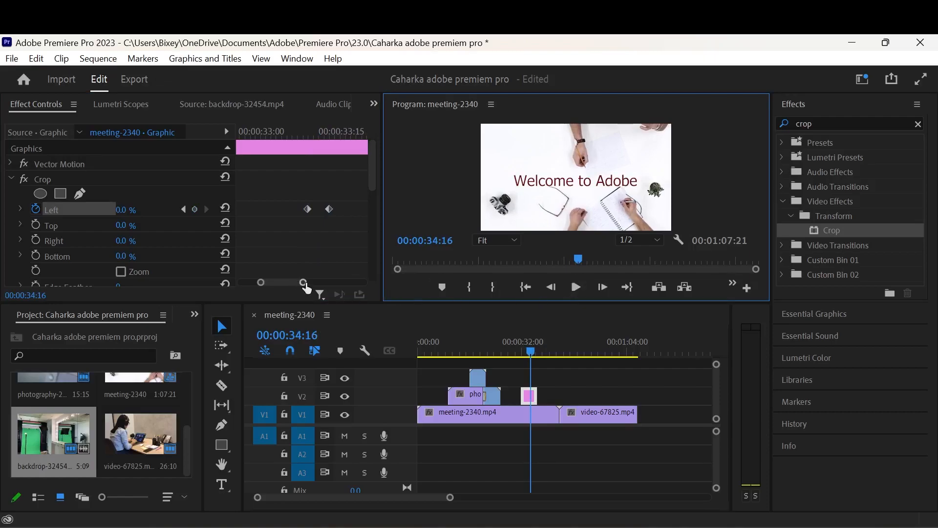
Step: Replay the title section twice from before its start, using 00:00:30:08 as the second starting point
{"action": "left_click_drag", "start_coordinate": [304, 284], "coordinate": [292, 283]}
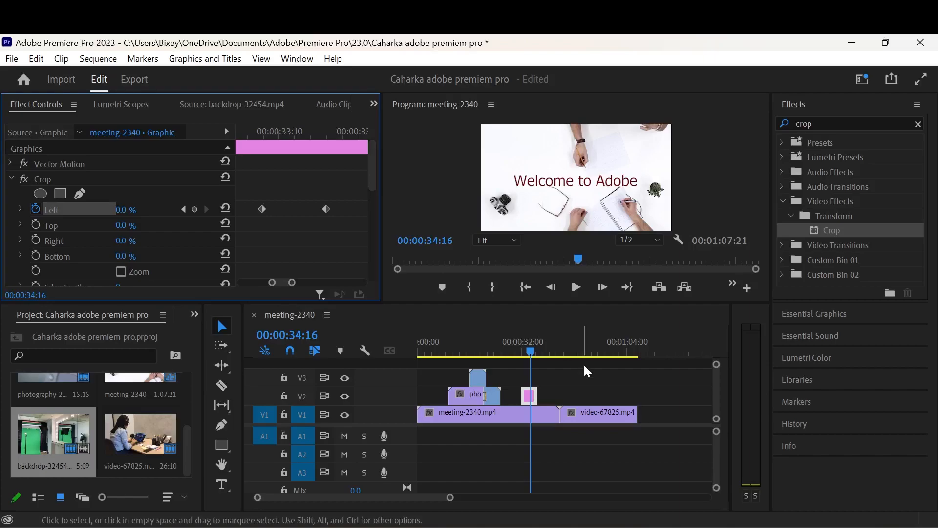
{"action": "left_click_drag", "start_coordinate": [530, 347], "coordinate": [517, 350]}
{"action": "left_click", "coordinate": [576, 288]}
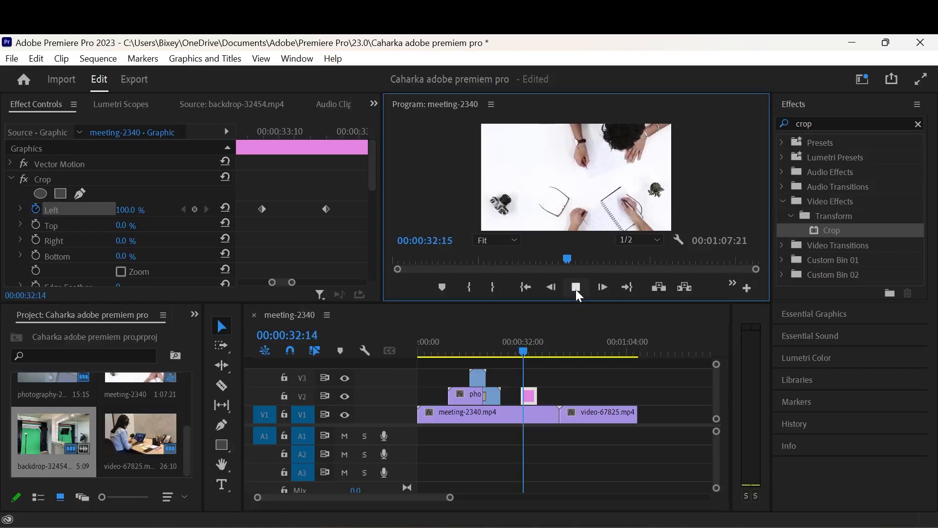
{"action": "left_click", "coordinate": [575, 288]}
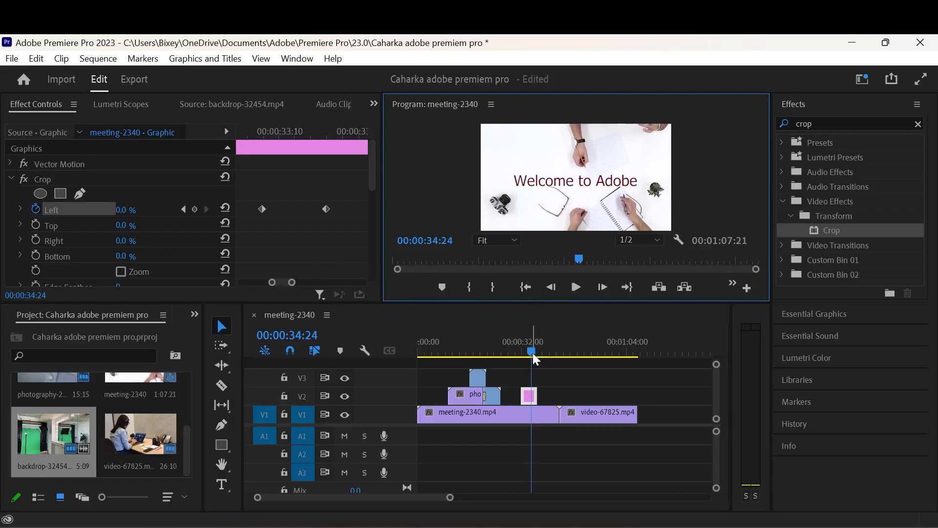
{"action": "left_click_drag", "start_coordinate": [532, 353], "coordinate": [519, 352]}
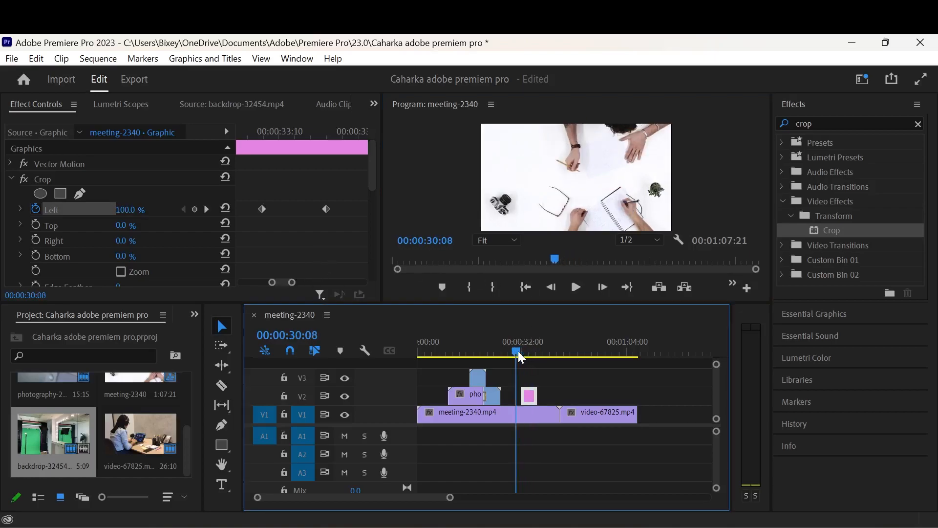
{"action": "left_click", "coordinate": [577, 287]}
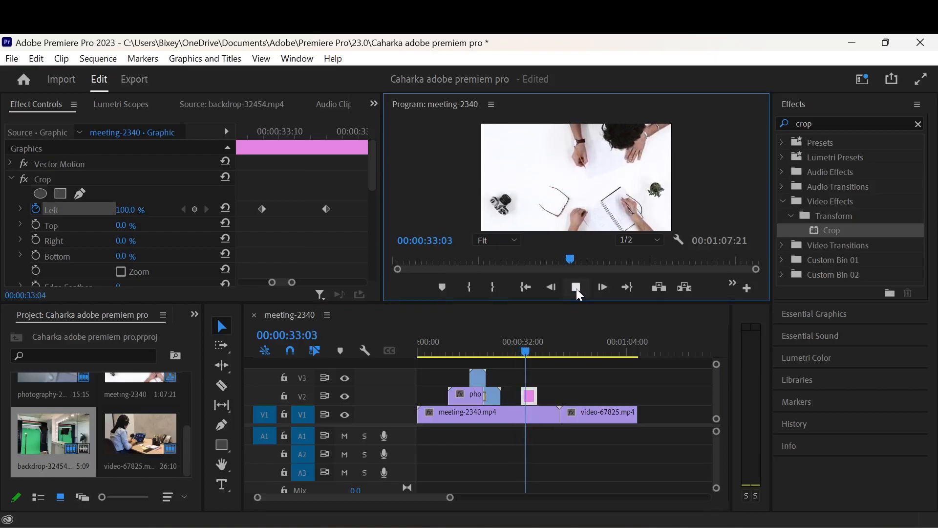
{"action": "left_click", "coordinate": [577, 287]}
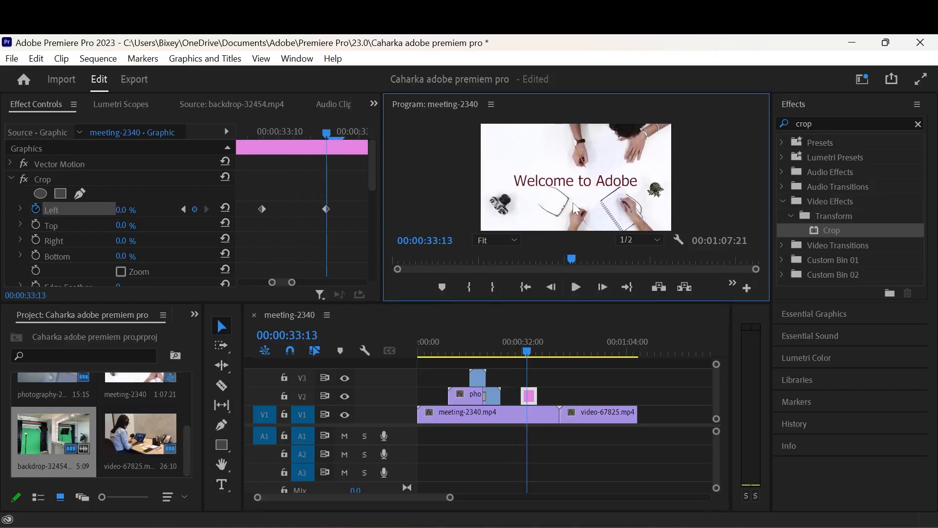
Step: Scrub gradually from 00:00:33:08 to 00:00:33:13 to examine how the Crop Left keyframes reveal the title
{"action": "left_click", "coordinate": [326, 132]}
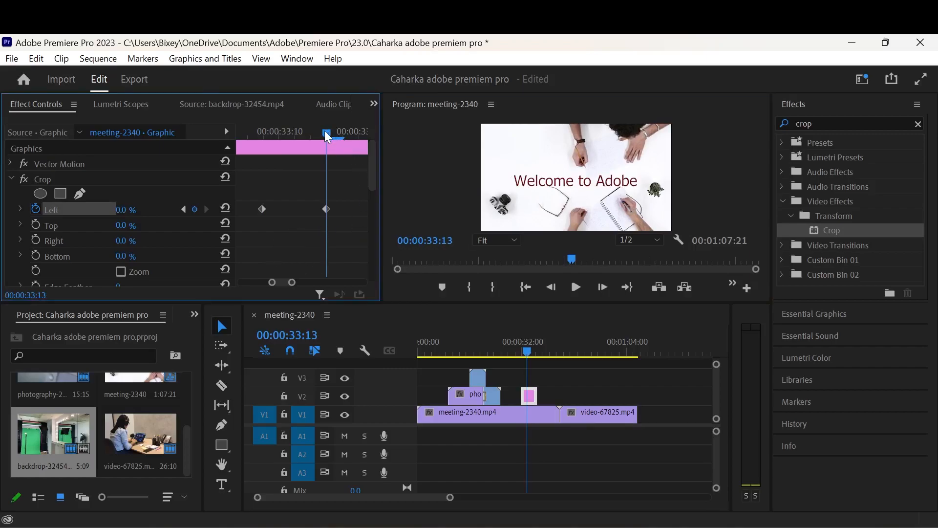
{"action": "left_click_drag", "start_coordinate": [325, 132], "coordinate": [248, 128]}
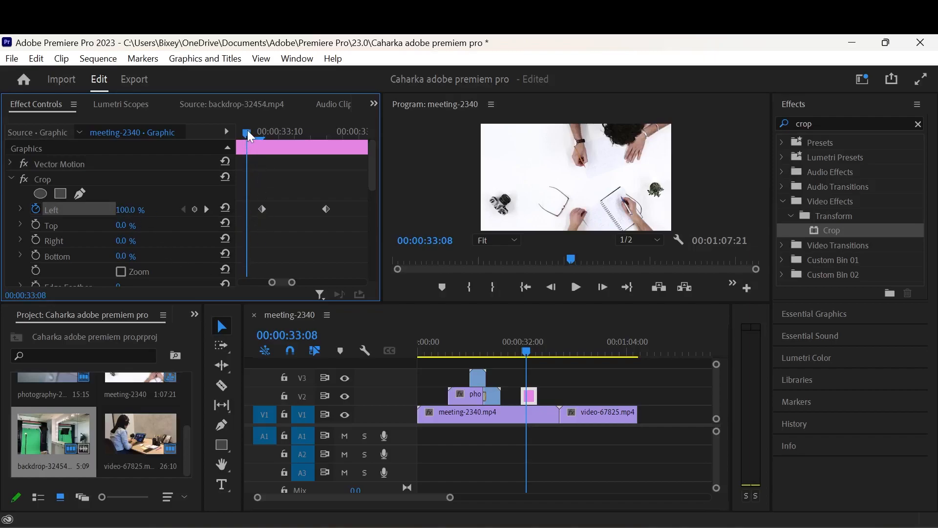
{"action": "left_click_drag", "start_coordinate": [248, 131], "coordinate": [288, 138]}
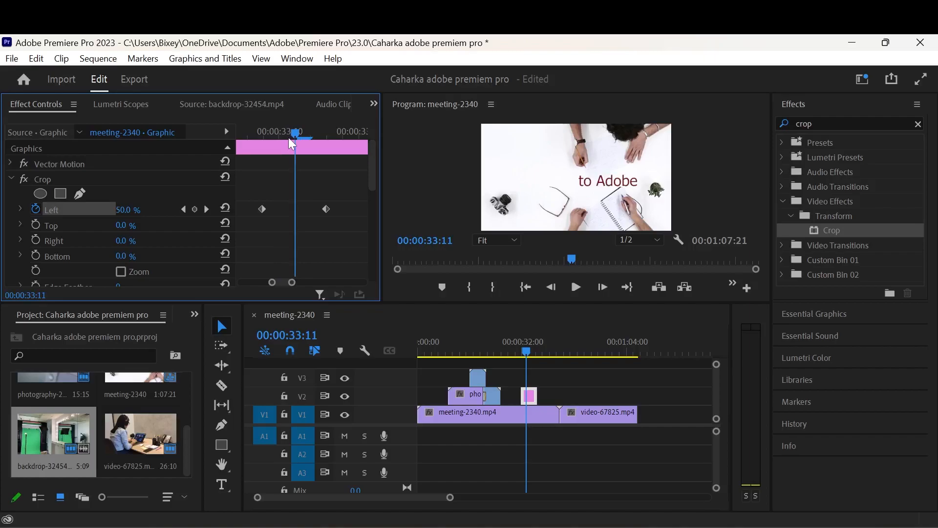
{"action": "left_click_drag", "start_coordinate": [290, 139], "coordinate": [307, 142]}
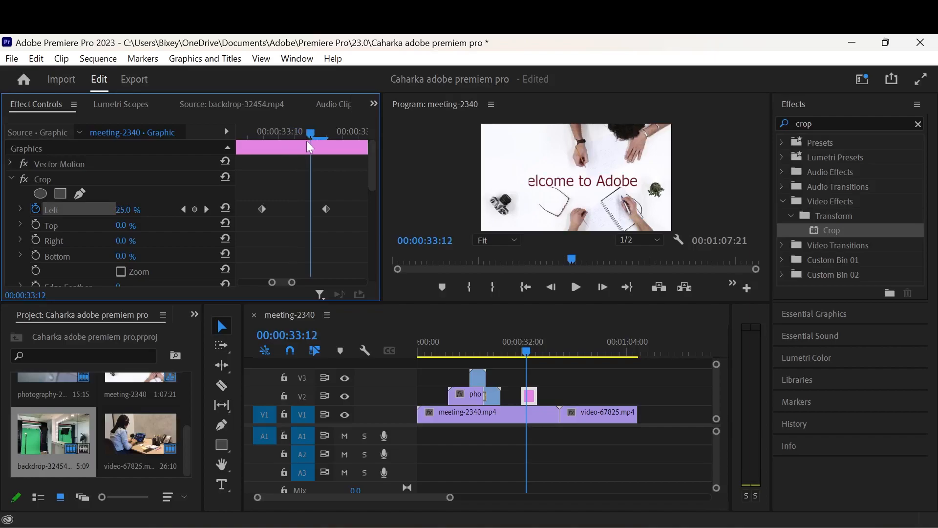
{"action": "left_click_drag", "start_coordinate": [318, 142], "coordinate": [328, 141]}
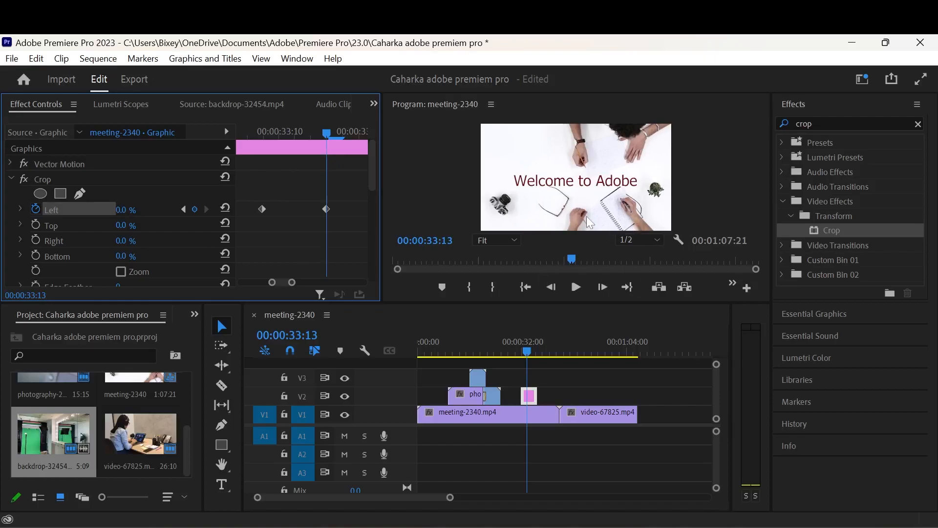